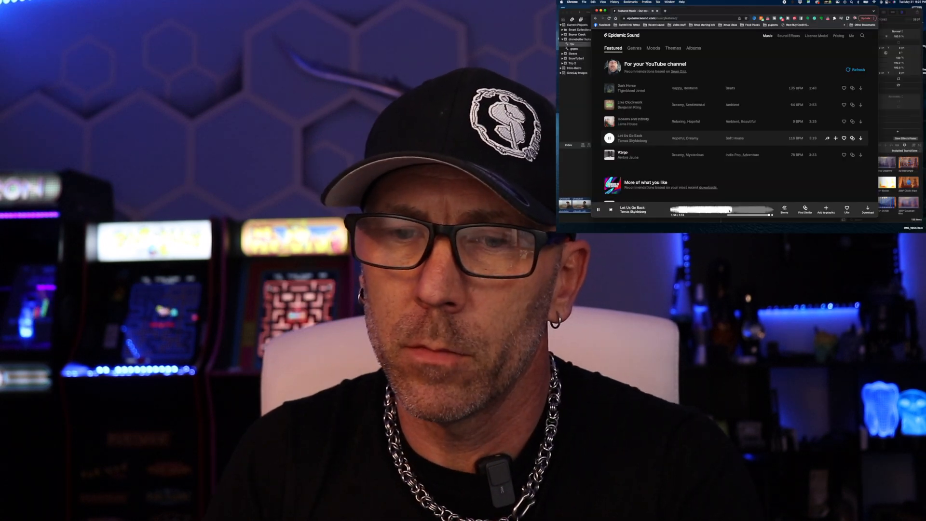
Download the track "Let Us Go Back" from the Epidemic Sound featured music list.
click(862, 208)
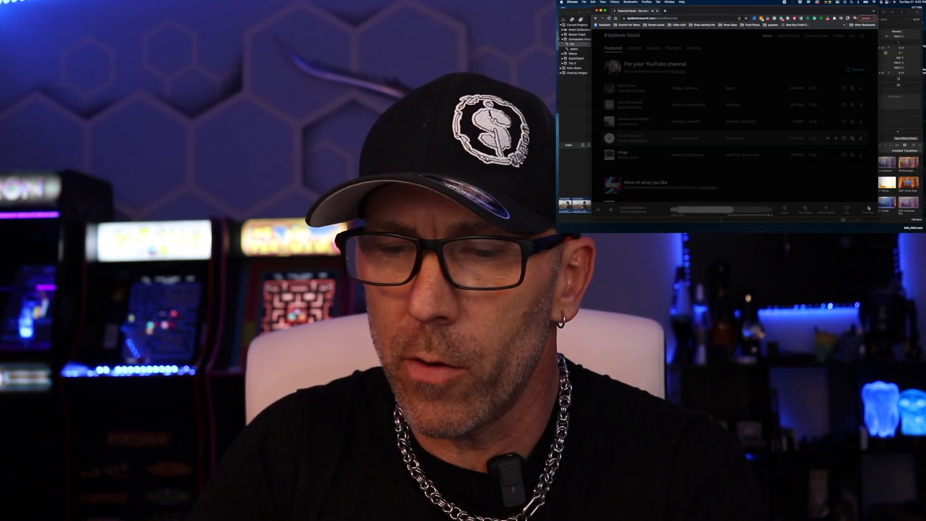
click(790, 144)
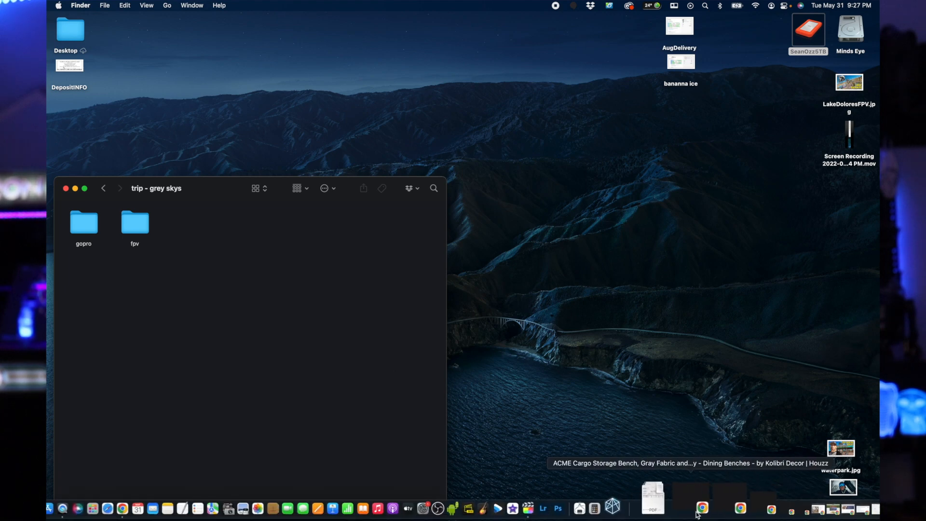
Open the Downloads folder in Finder and copy the four ES_ audio files into the "trip - grey skys" folder.
click(677, 490)
scroll(675, 449, down, 5)
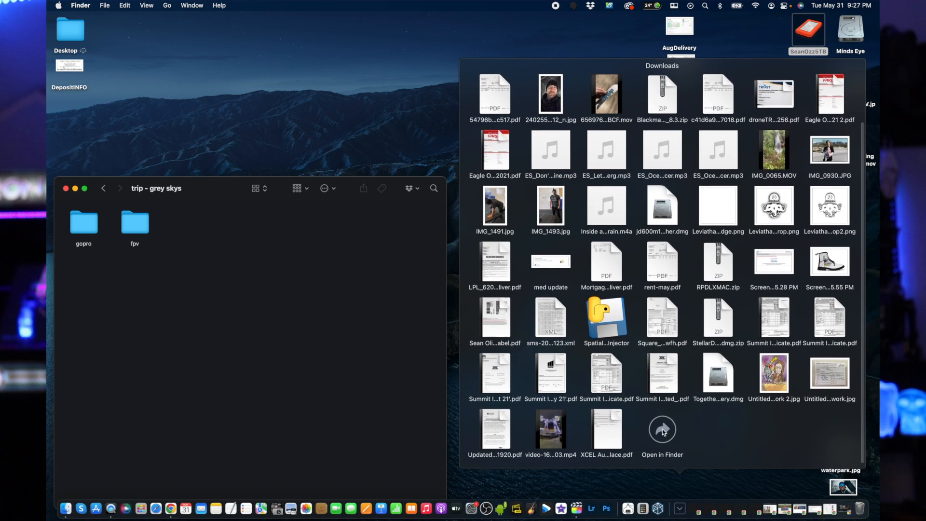
click(661, 424)
drag(644, 352, 423, 345)
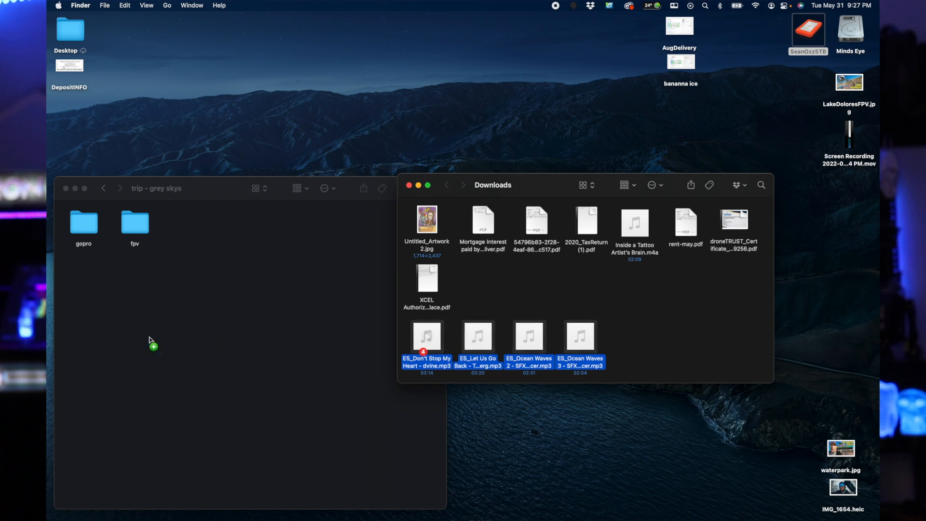
drag(149, 340, 149, 340)
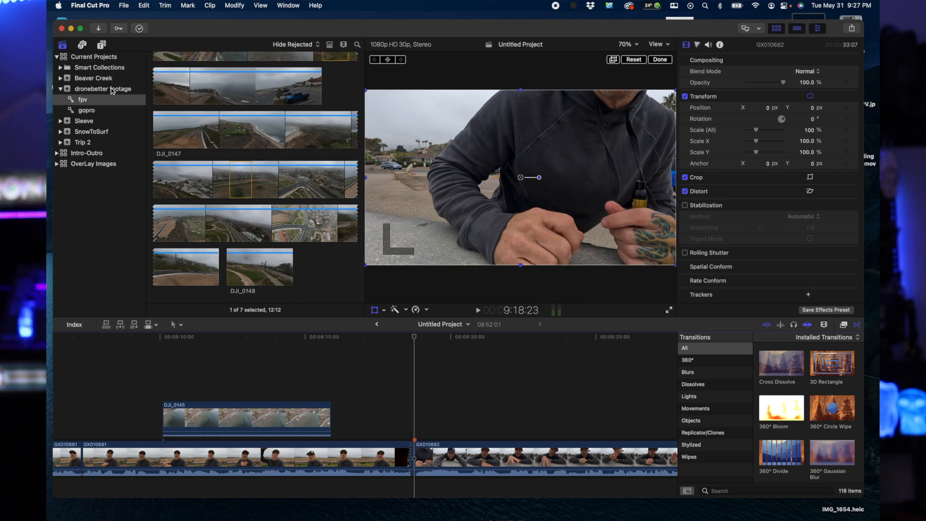
Import the four ES_ MP3 files from "trip - grey skys" into the "dronebetter footage" event in Final Cut Pro.
click(112, 90)
click(100, 28)
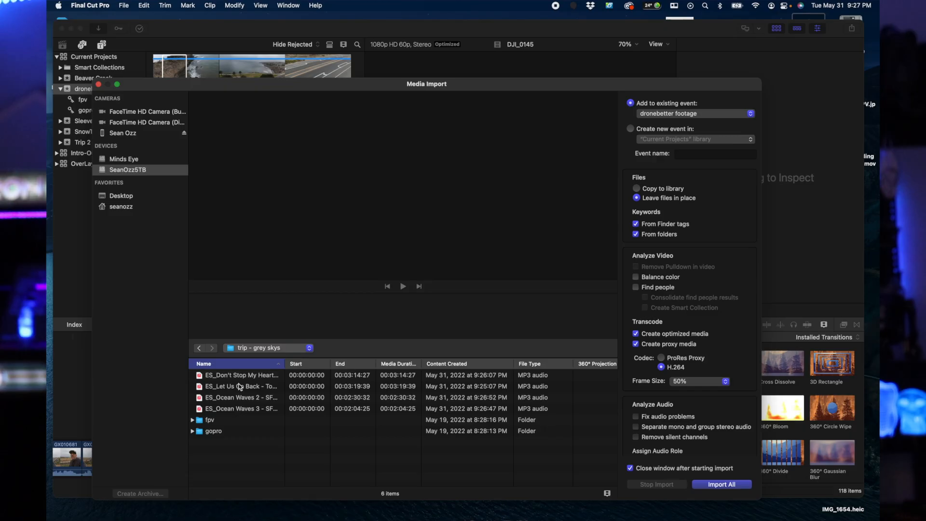
click(590, 375)
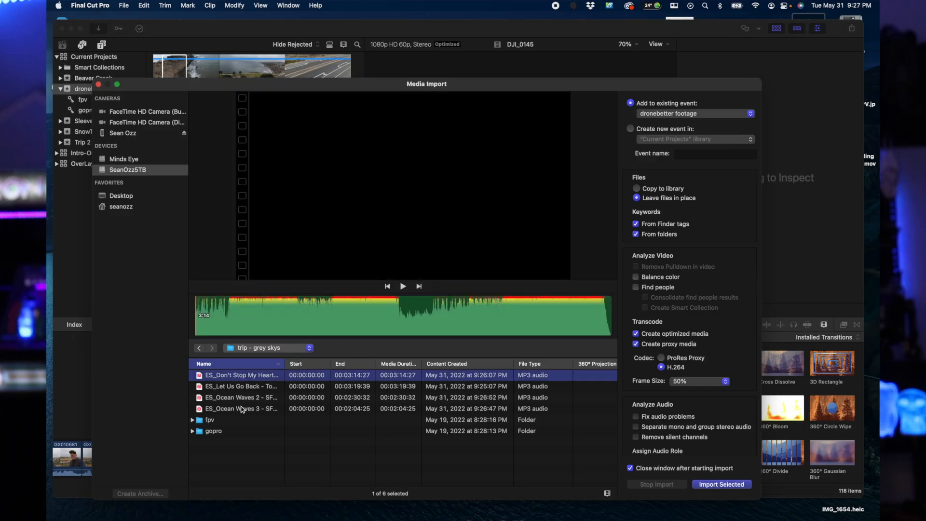
shift+click(590, 408)
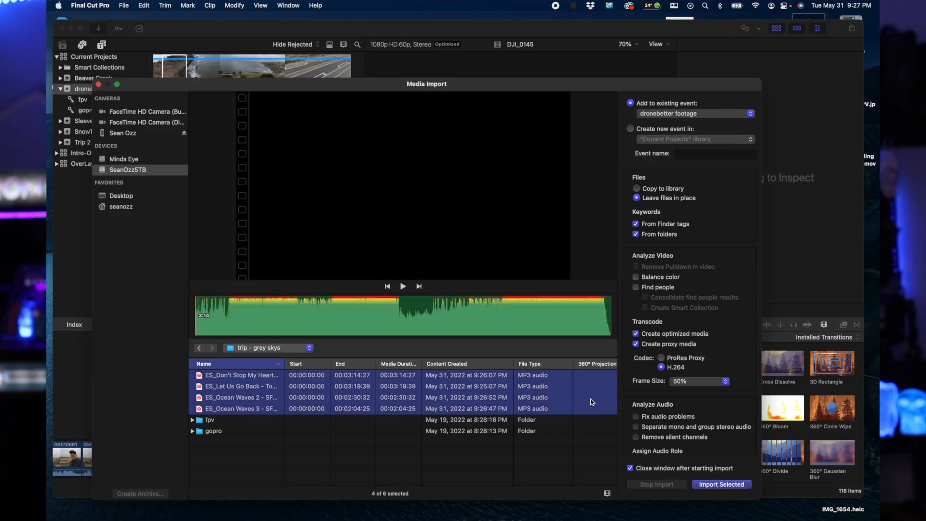
click(729, 485)
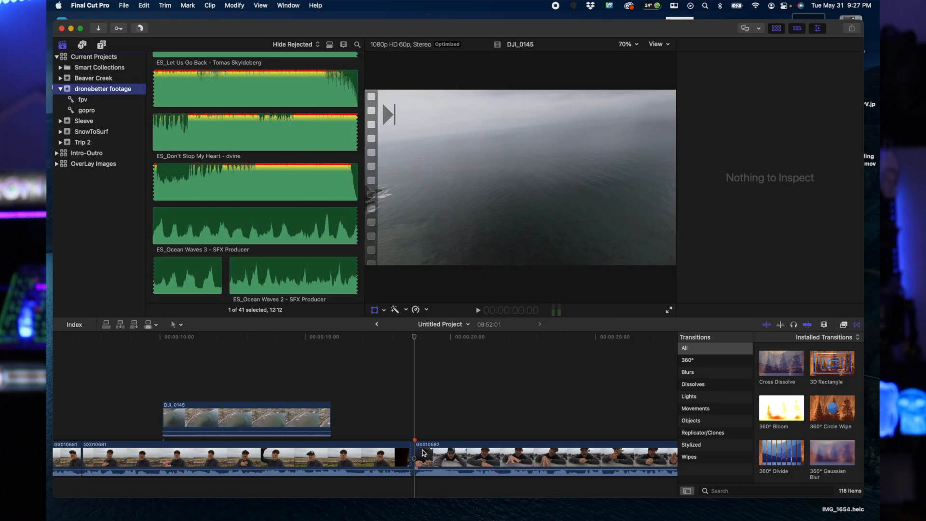
Place the "Don't Stop My Heart" track beneath the main clips at the cut just before GX010682.
click(409, 443)
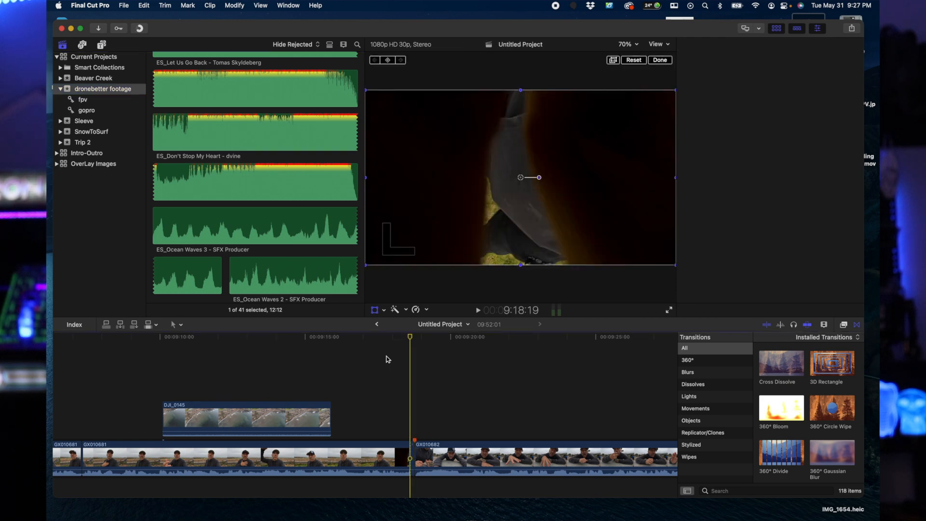
scroll(263, 148, up, 5)
scroll(263, 148, down, 5)
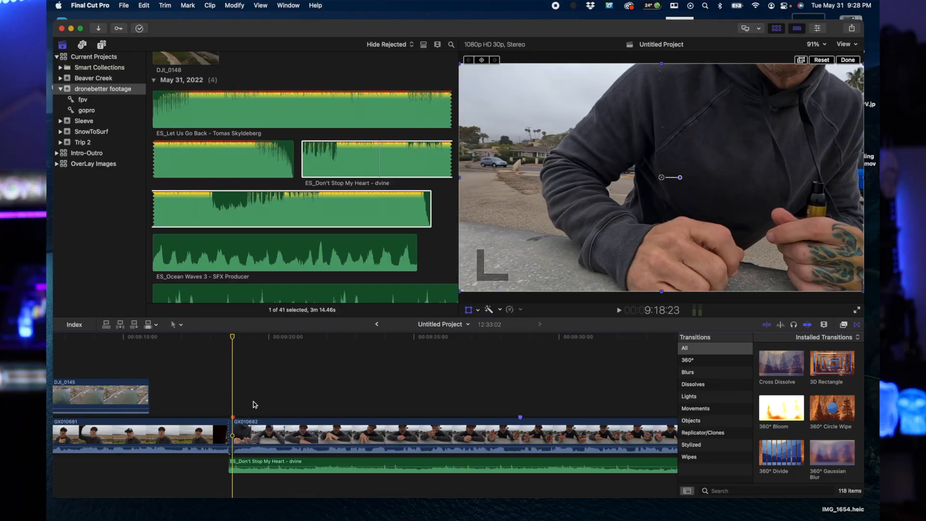
Play the cut before GX010682 and shift the start of the "Don't Stop My Heart" track to about 9:18:21.
click(219, 398)
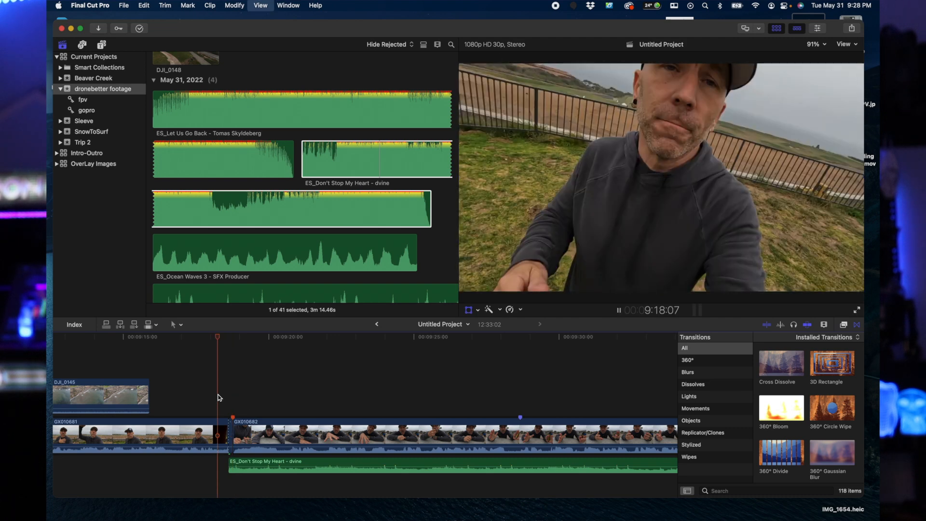
key(space)
key(shift+t)
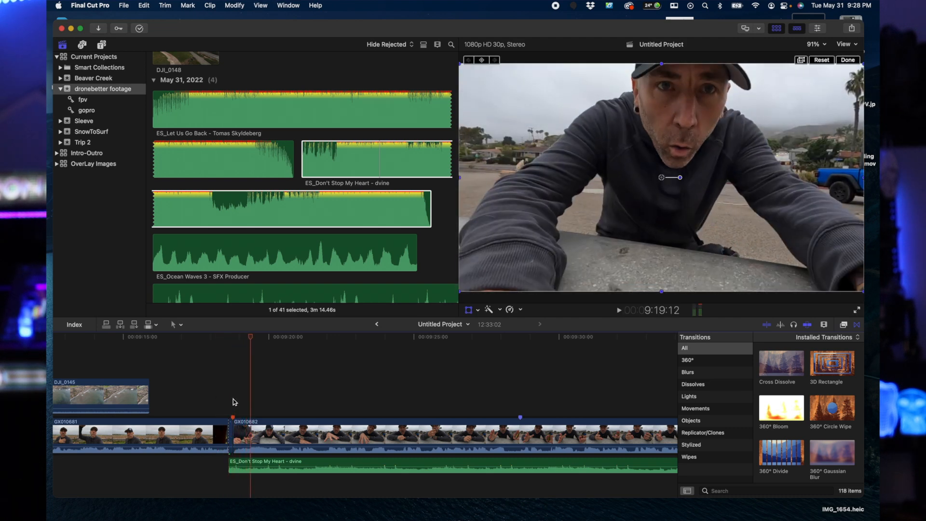
click(233, 402)
key(Left)
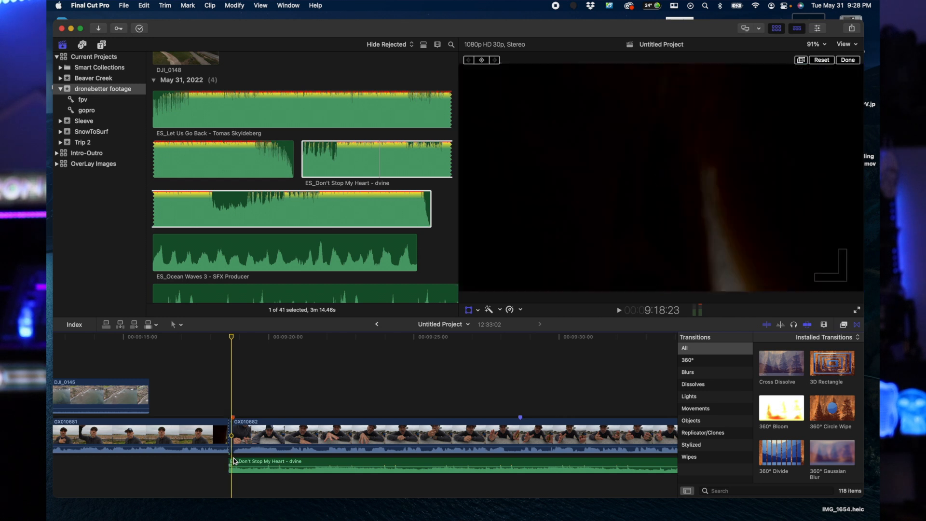
drag(250, 465, 253, 465)
key(super+equal)
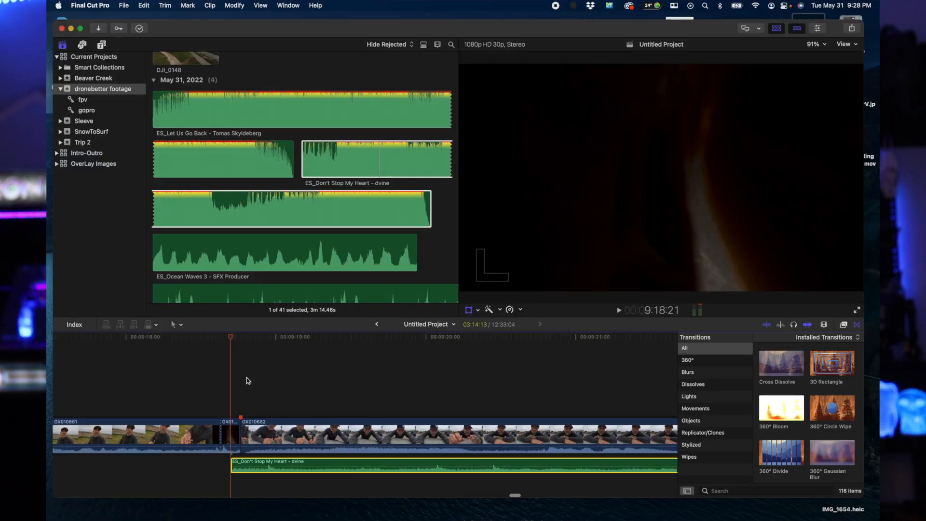
Select a 06:51 range near the start of fpv clip DJI_0142 and insert it at 9:18:23, before GX010682.
click(243, 379)
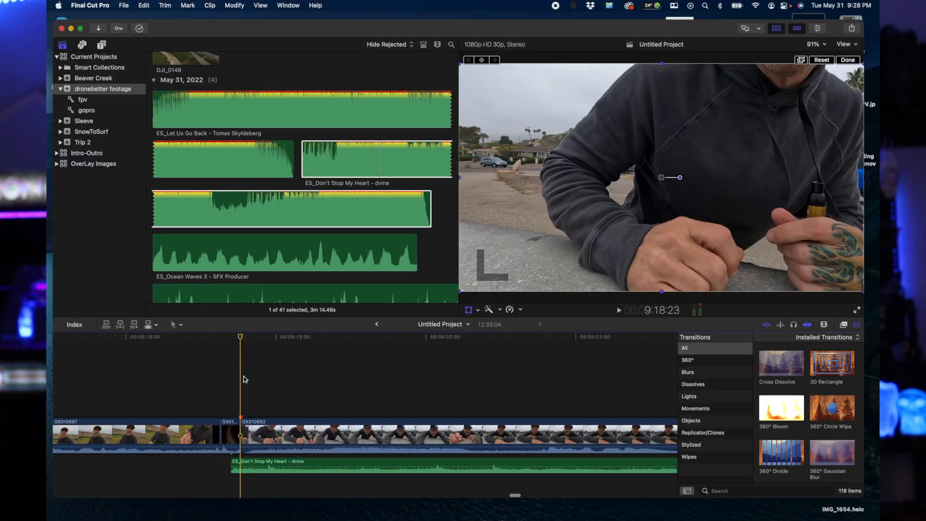
click(83, 99)
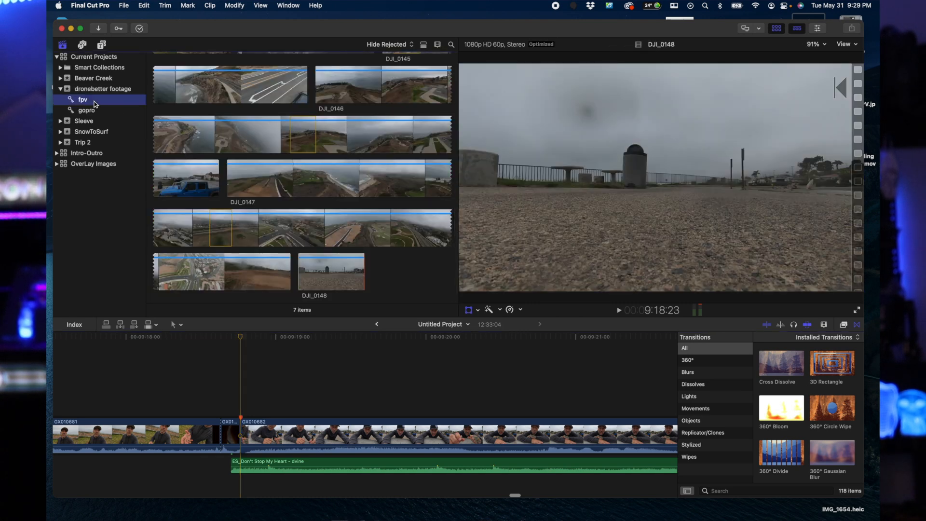
scroll(264, 135, up, 3)
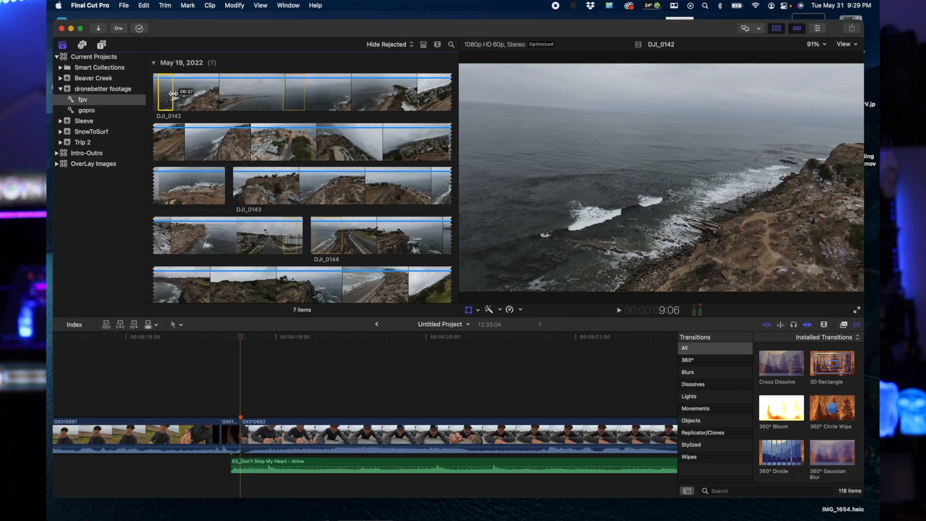
click(172, 94)
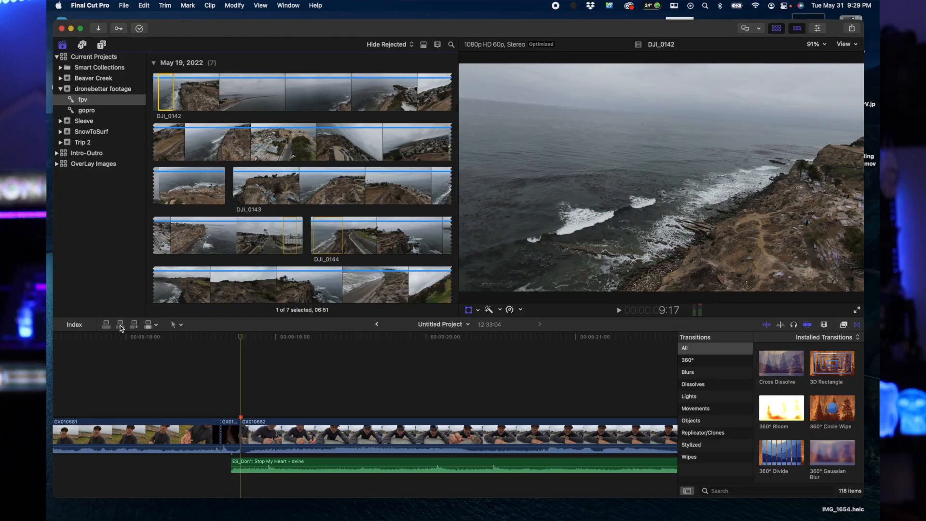
click(121, 326)
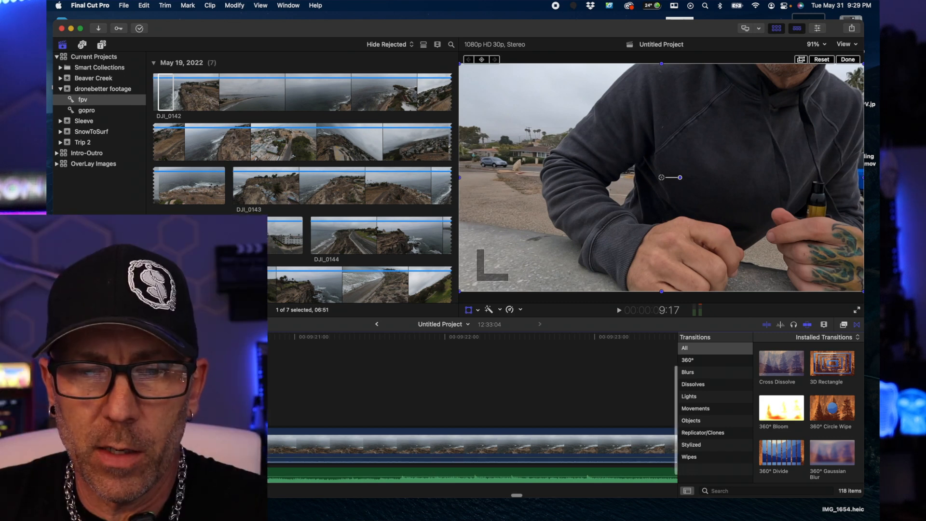
Play the cut into DJI_0142 and move the "Don't Stop My Heart" track earlier to start at 9:18:20.
scroll(227, 472, left, 8)
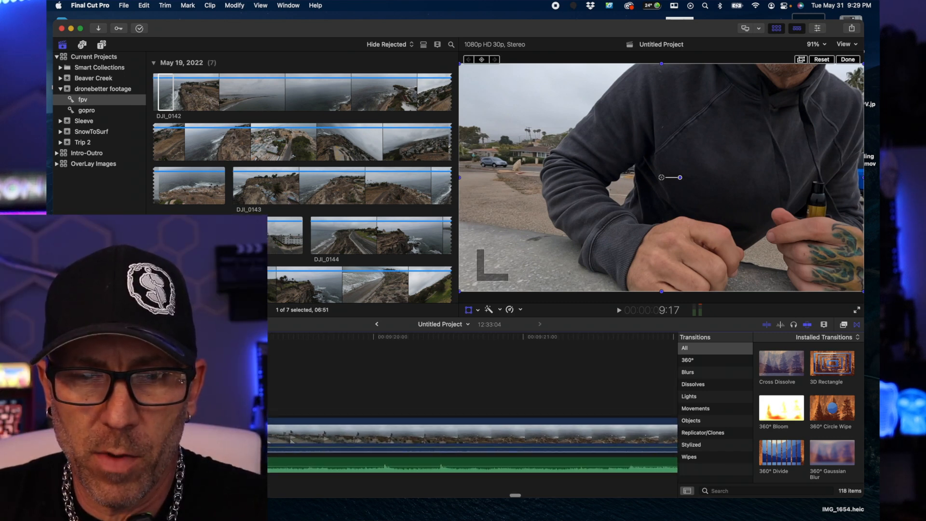
click(227, 439)
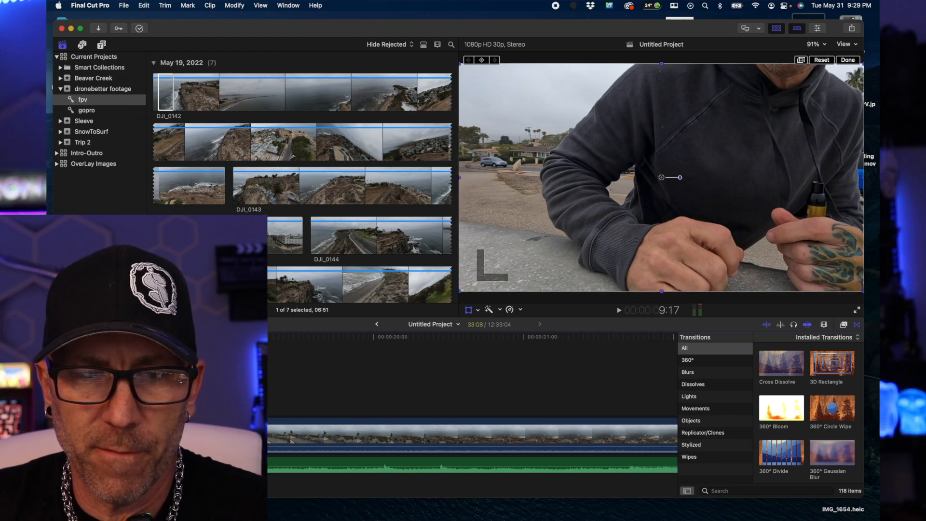
key(space)
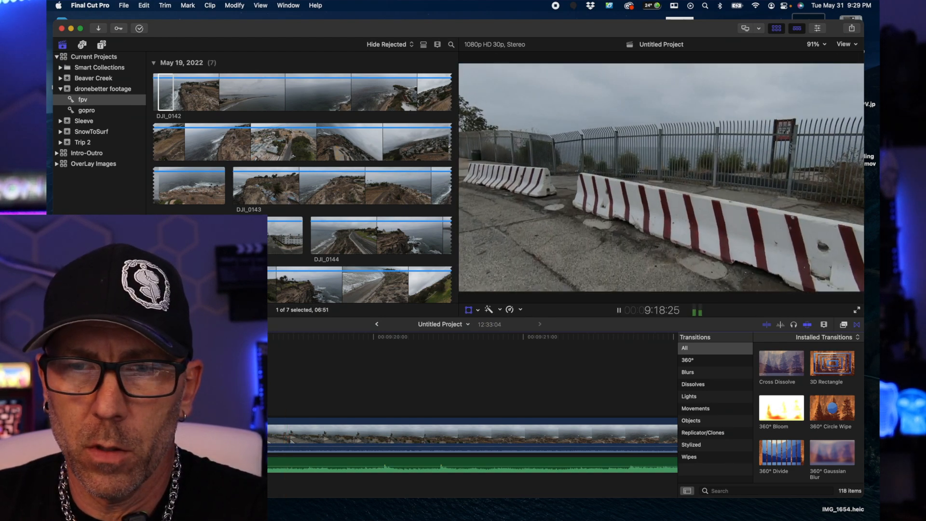
key(space)
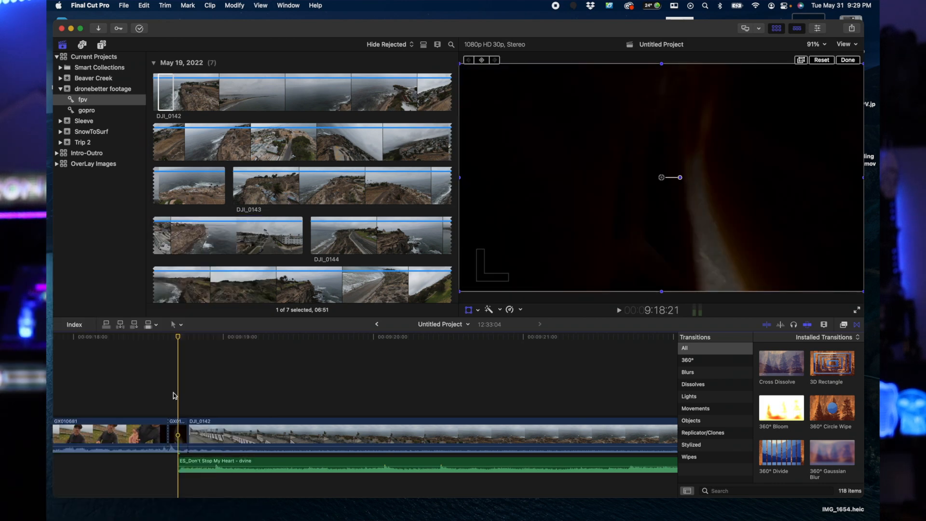
key(Left)
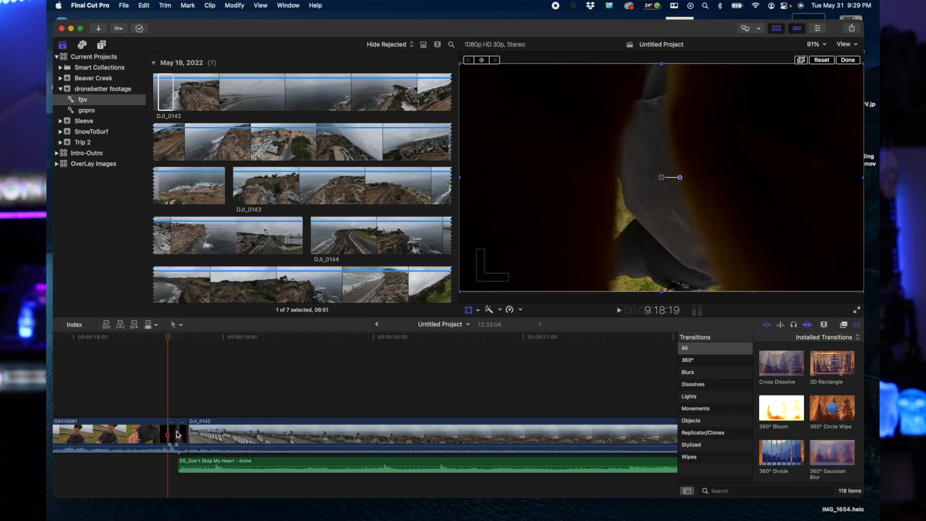
drag(210, 463, 206, 464)
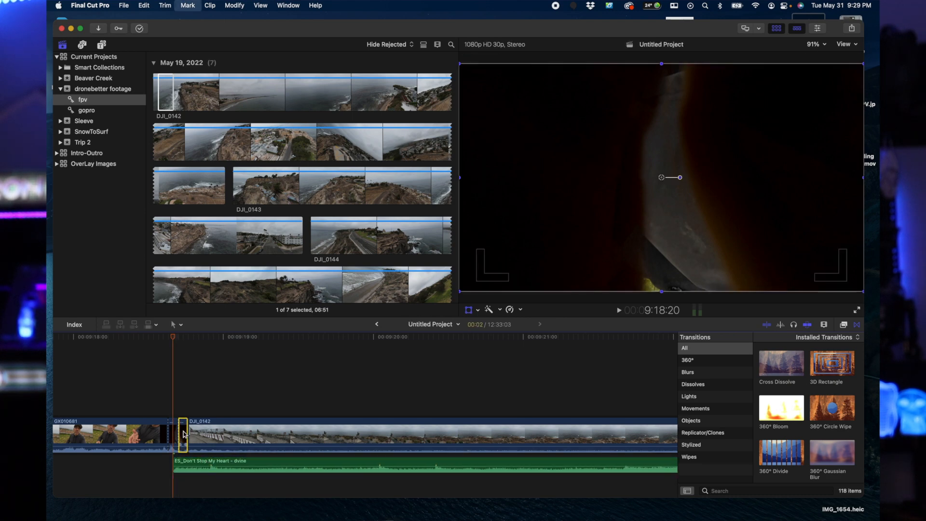
Delete the two-frame leftover piece just before DJI_0142 and play back the joined cut.
key(Delete)
click(149, 399)
key(space)
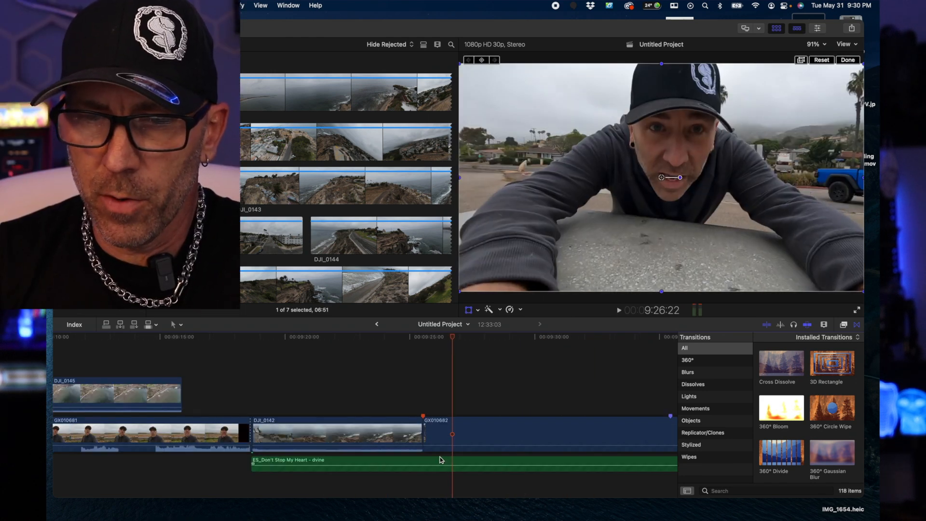
Mark the music beat at 9:26:22 on the audio track, extend DJI_0142's end to that marker, and play it back.
click(450, 460)
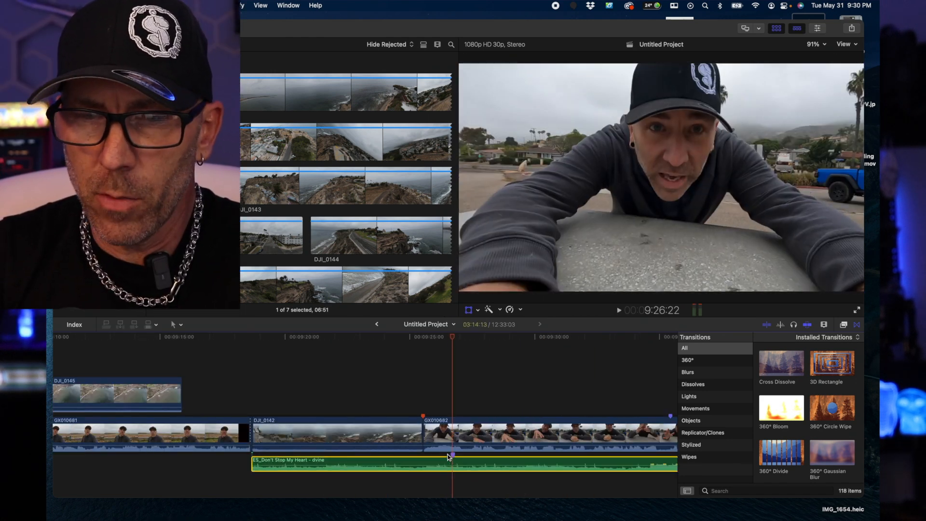
drag(417, 430, 452, 431)
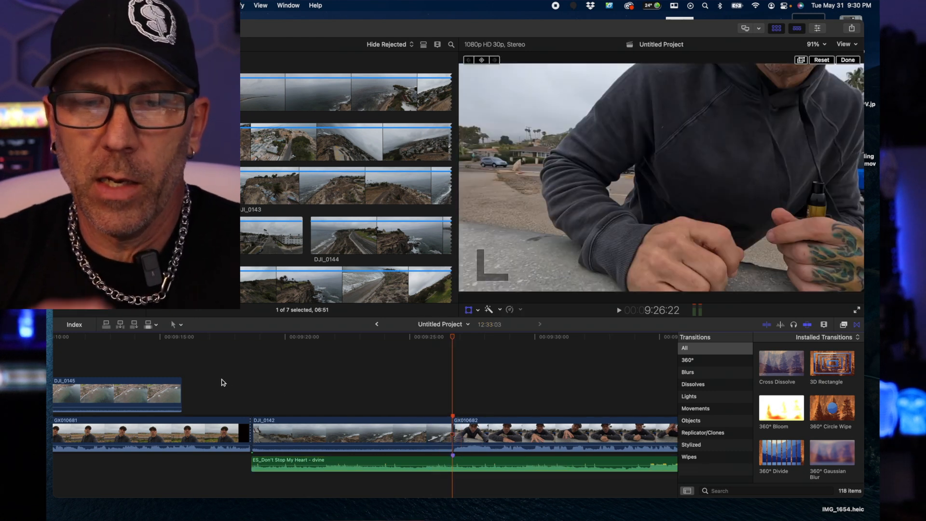
click(225, 384)
key(space)
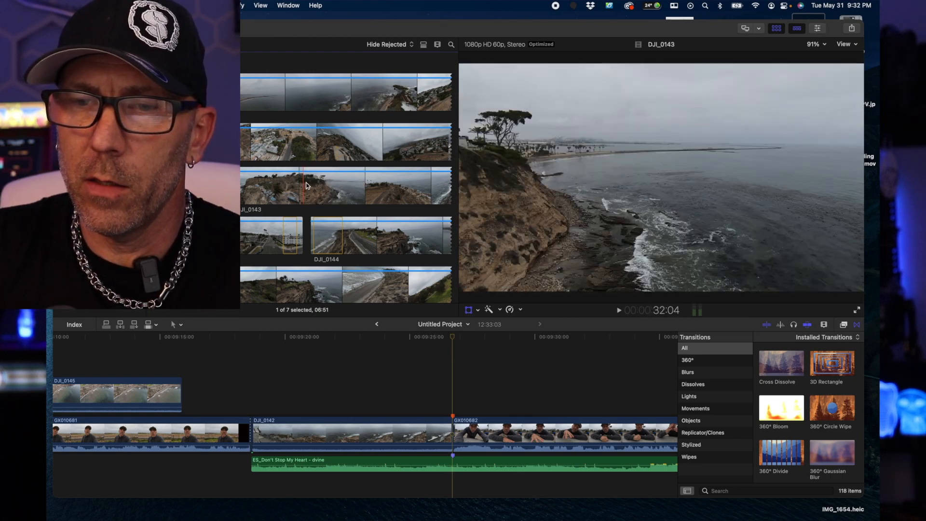
Insert a 09:51 range of DJI_0143 between DJI_0142 and GX010682, and play the sequence.
drag(308, 186, 322, 183)
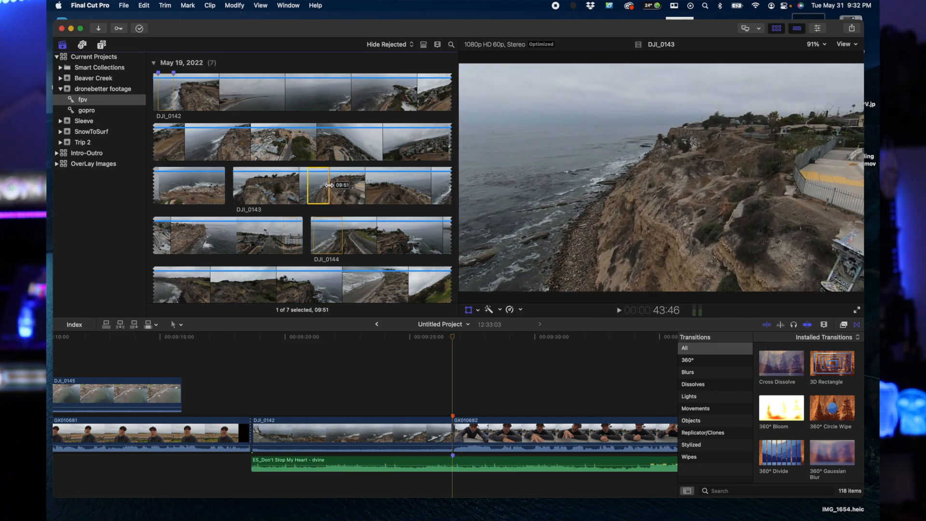
click(120, 326)
click(220, 384)
key(space)
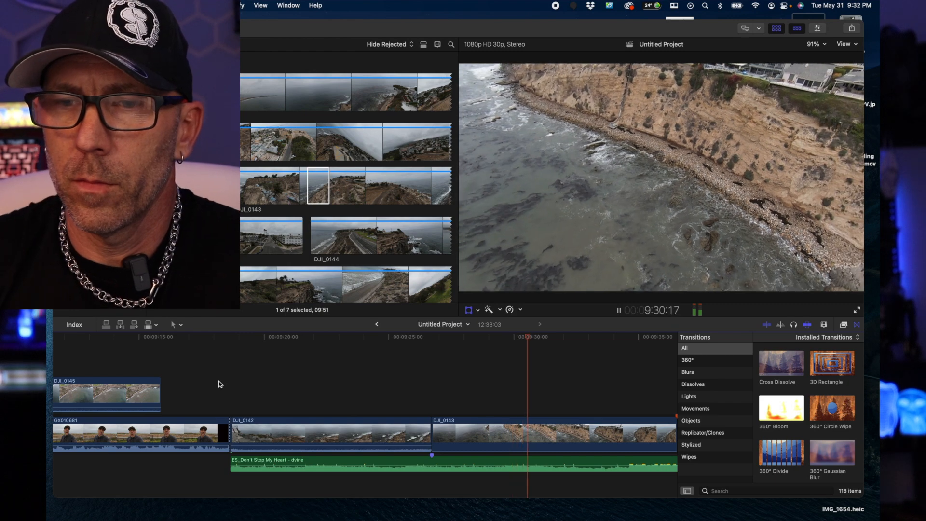
Split the DJI_0143 clip at 9:34:20 and delete the piece after the cut.
scroll(219, 383, right, 5)
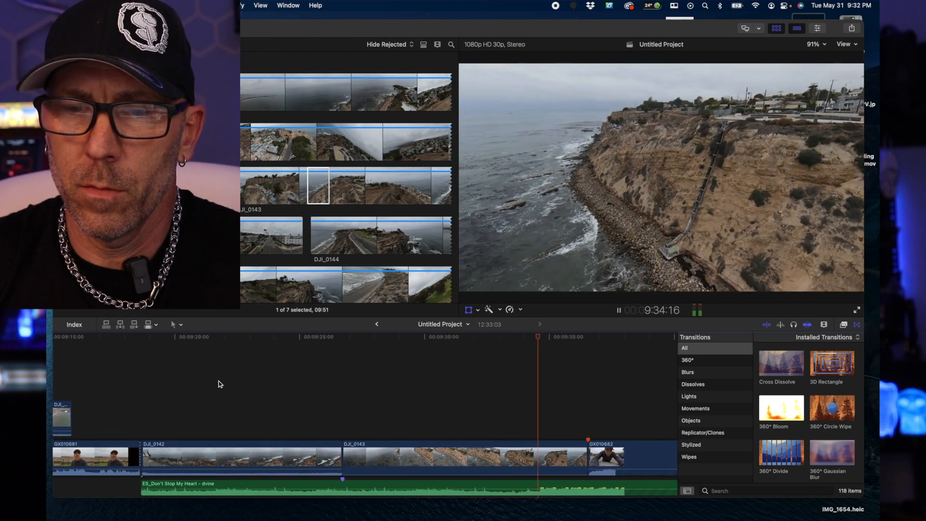
key(space)
key(super+b)
key(shift+t)
click(559, 451)
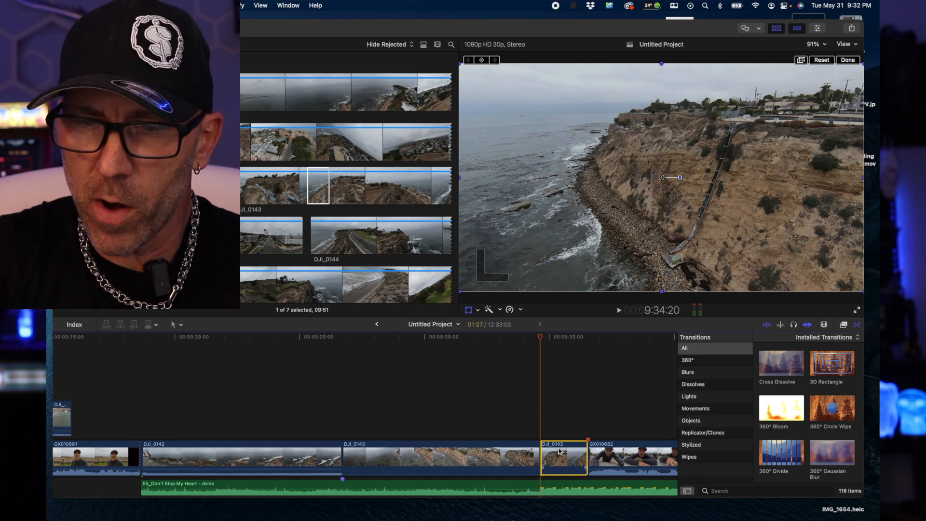
key(Delete)
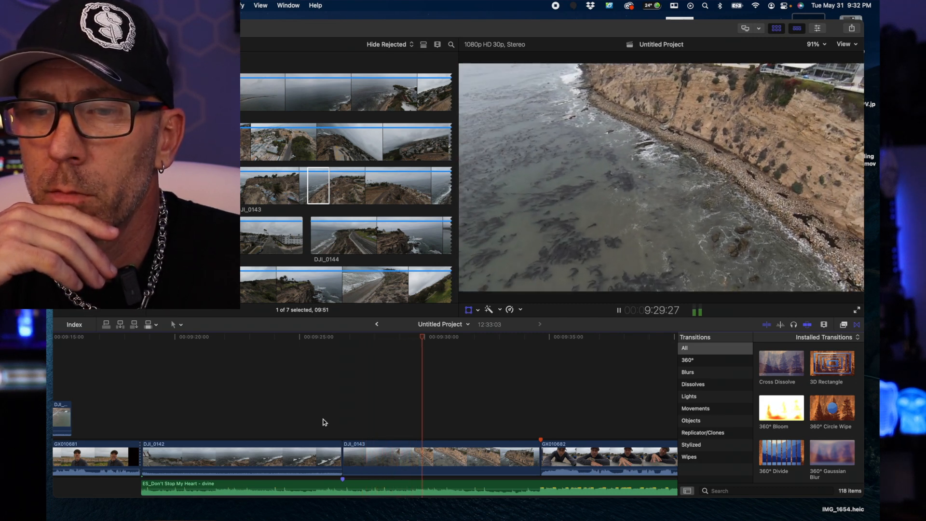
Split the DJI_0143 clip at 9:30:22, play back the cut, and delete the piece after it.
key(shift+t)
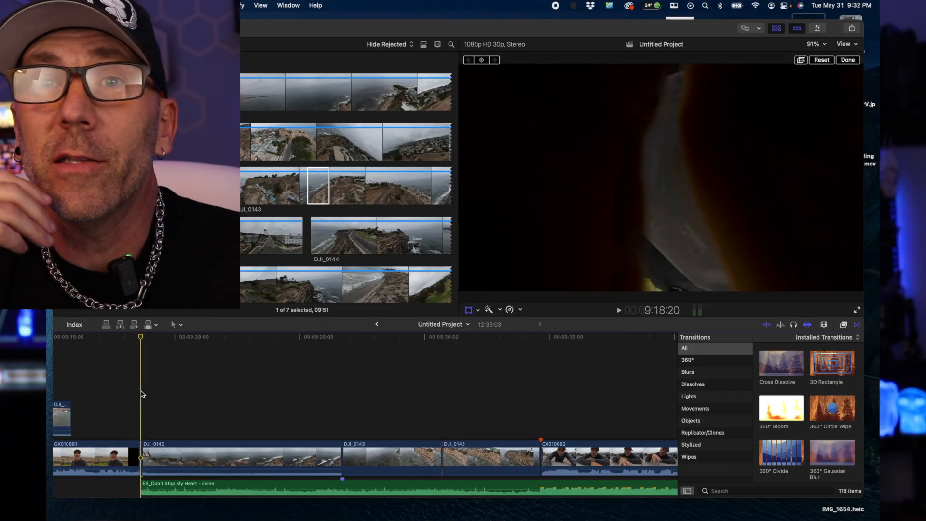
key(space)
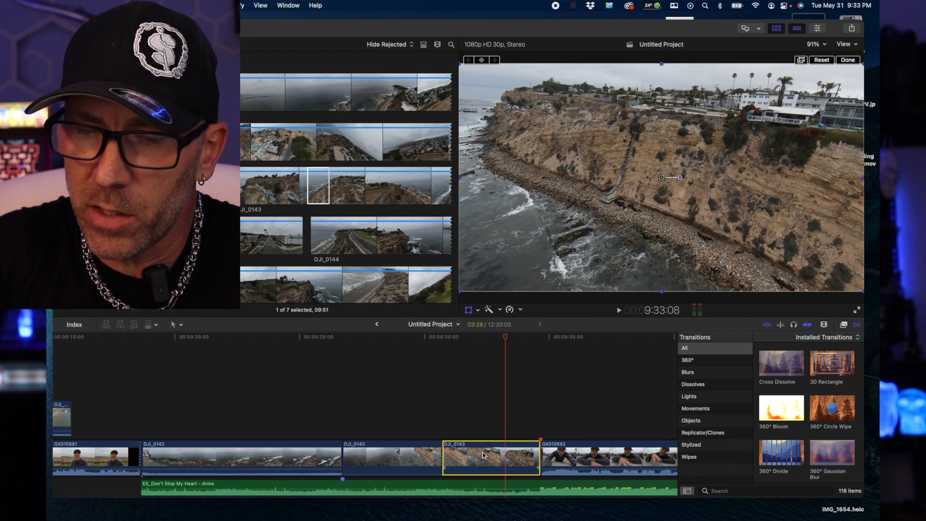
key(Delete)
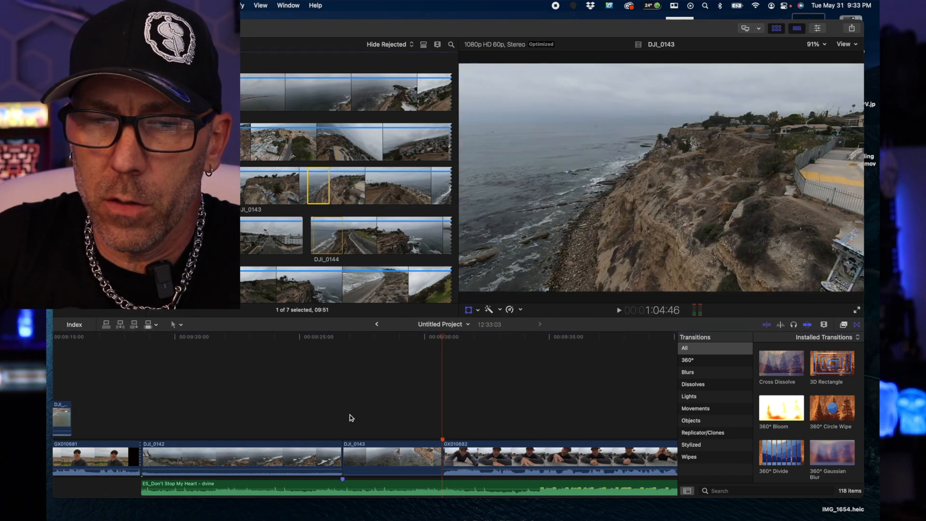
click(348, 423)
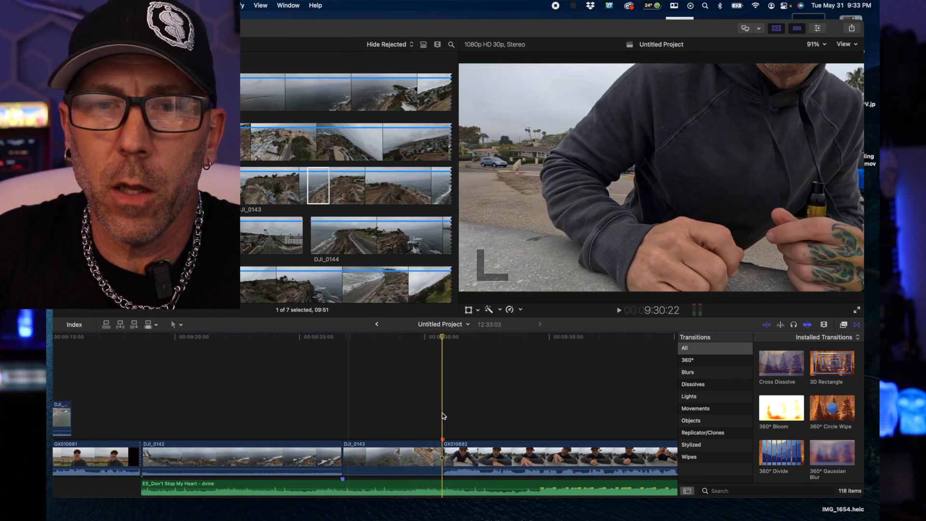
Insert a 28:01 range of DJI_0142 between the DJI_0143 clip and GX010682.
key(super+1)
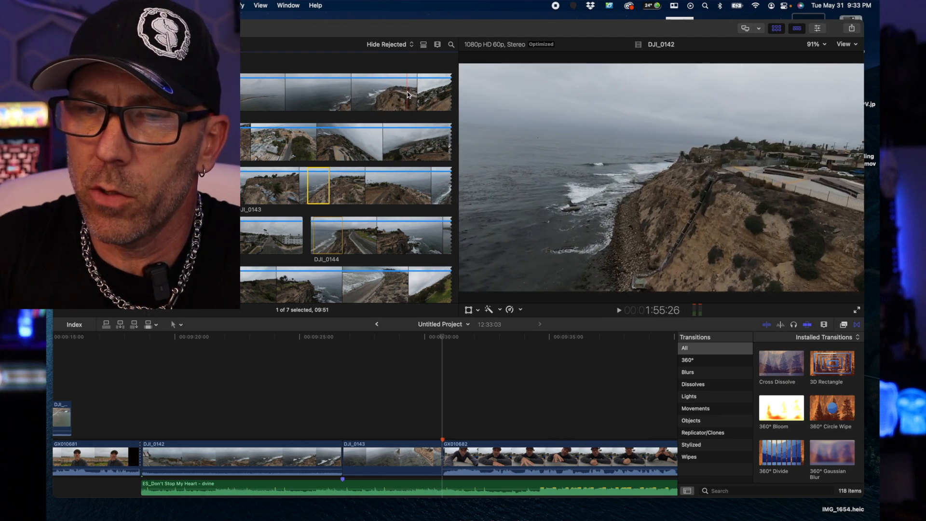
drag(441, 92, 375, 91)
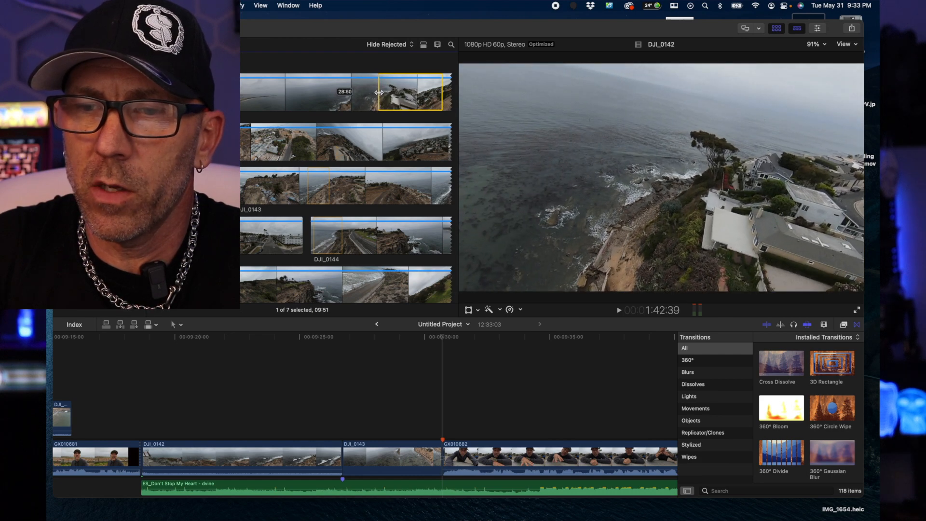
click(121, 325)
scroll(252, 451, left, 8)
click(235, 409)
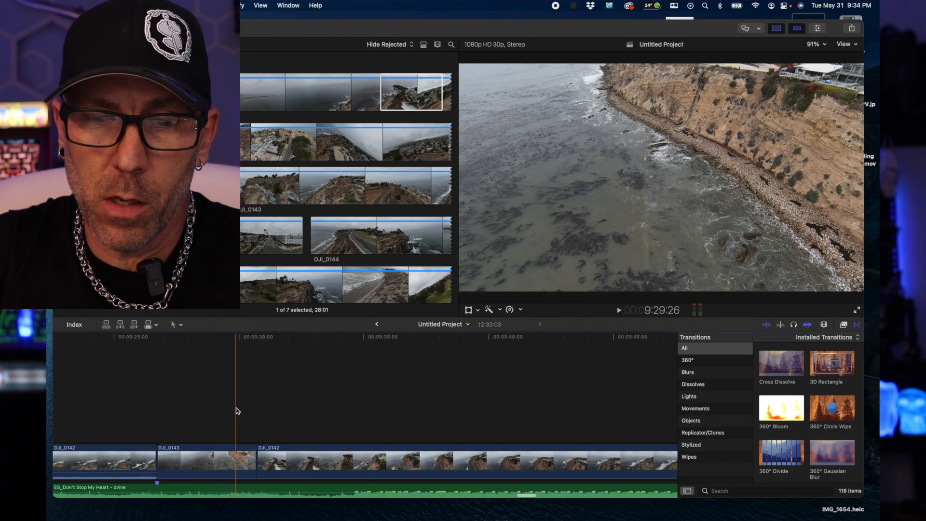
scroll(256, 436, down, 3)
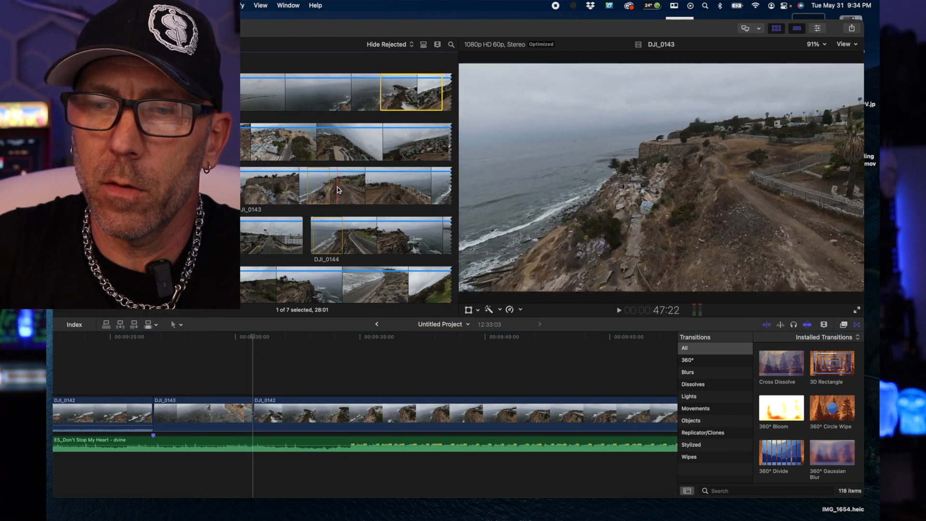
Try inserting a 05:49 range of DJI_0143 before the new DJI_0142 clip, then swap the two DJI_0143 clips and play them.
drag(337, 190, 351, 189)
key(w)
key(super+z)
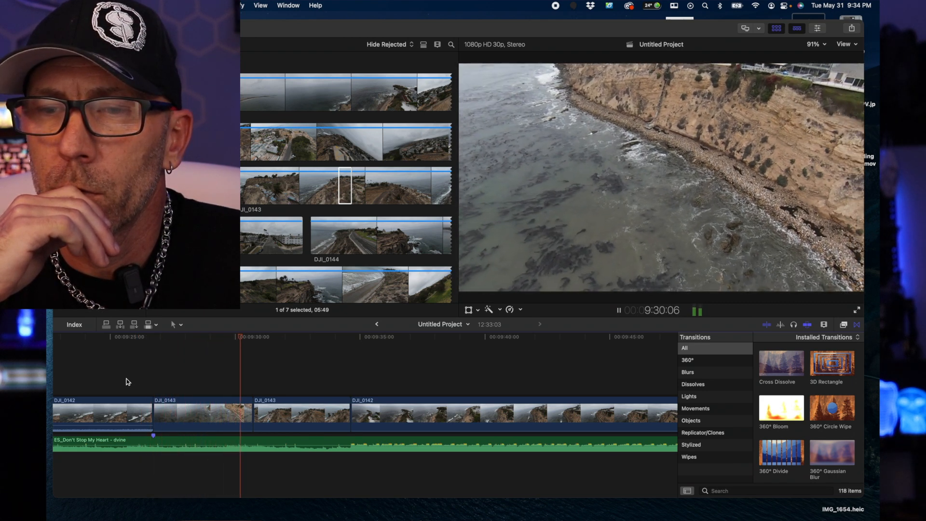
key(space)
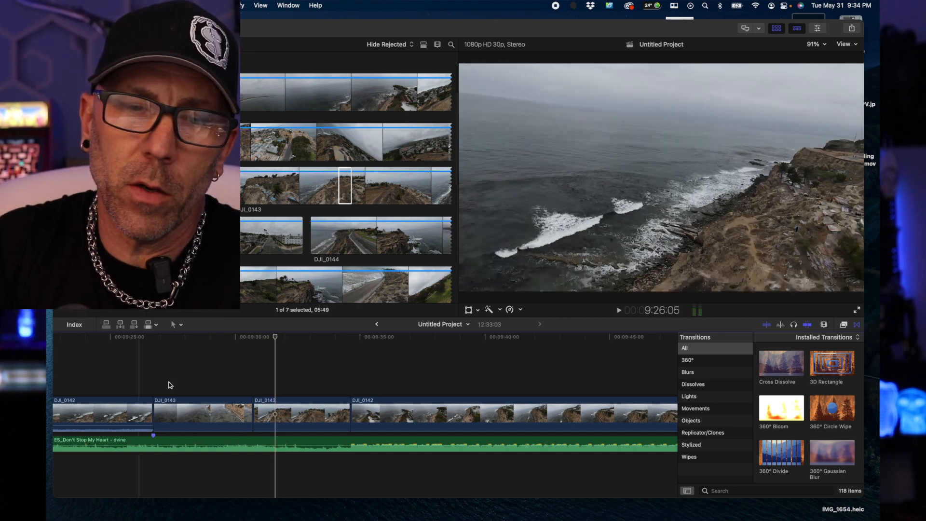
drag(220, 415, 168, 412)
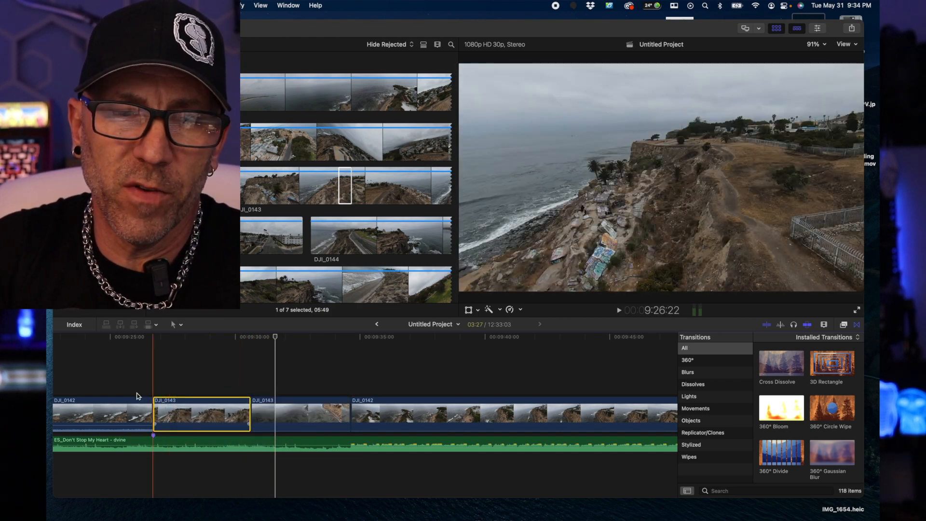
click(121, 382)
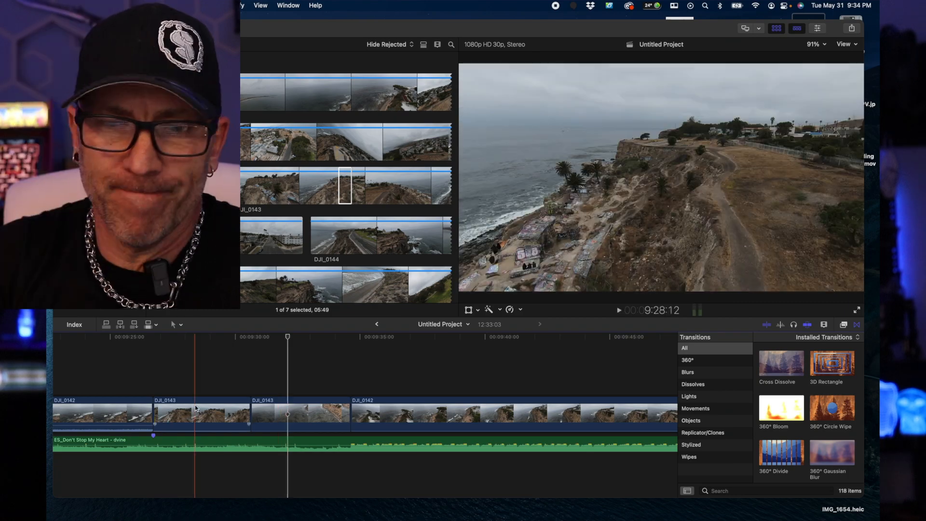
click(195, 405)
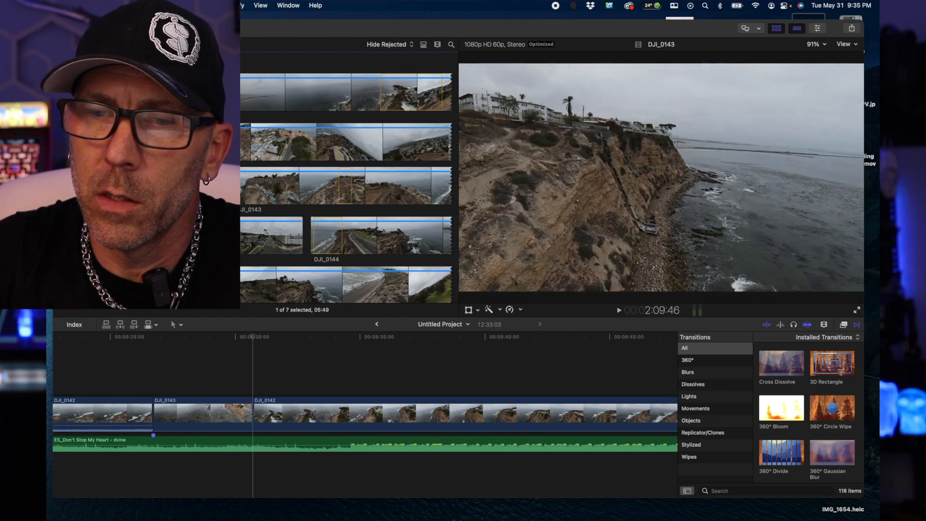
Insert an 08:01 range of DJI_0143 between the existing DJI_0143 and DJI_0142 clips, and play the sequence.
key(w)
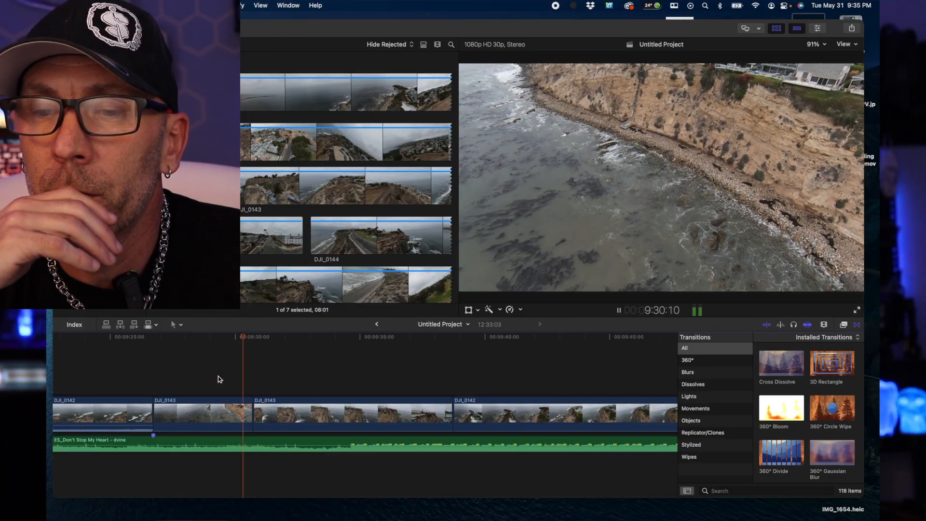
key(space)
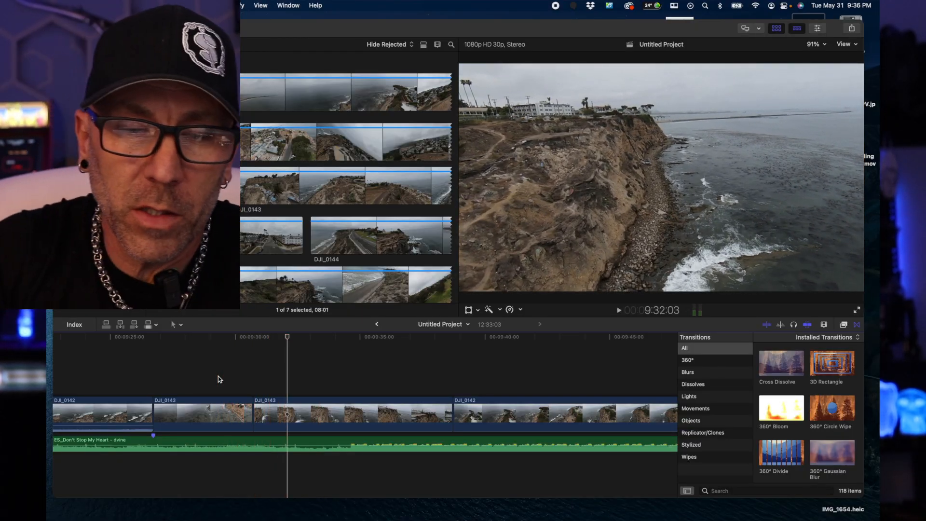
key(space)
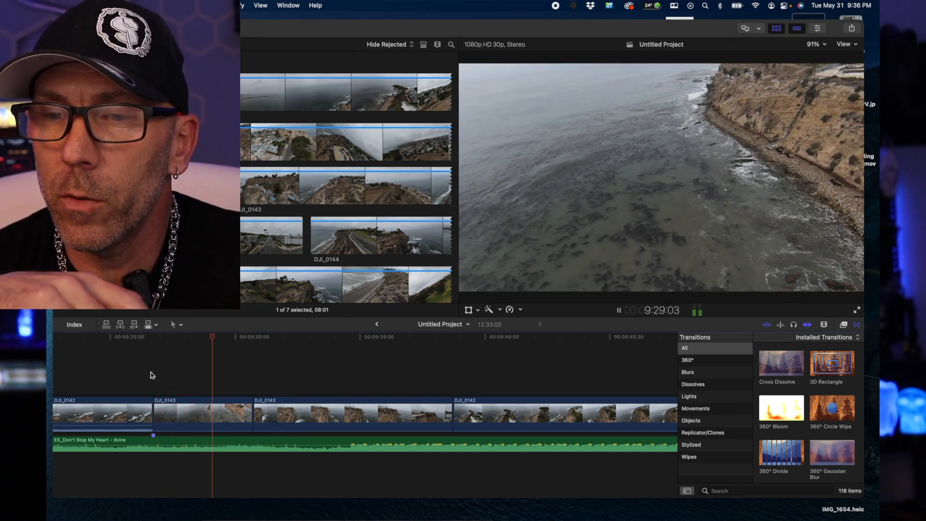
key(space)
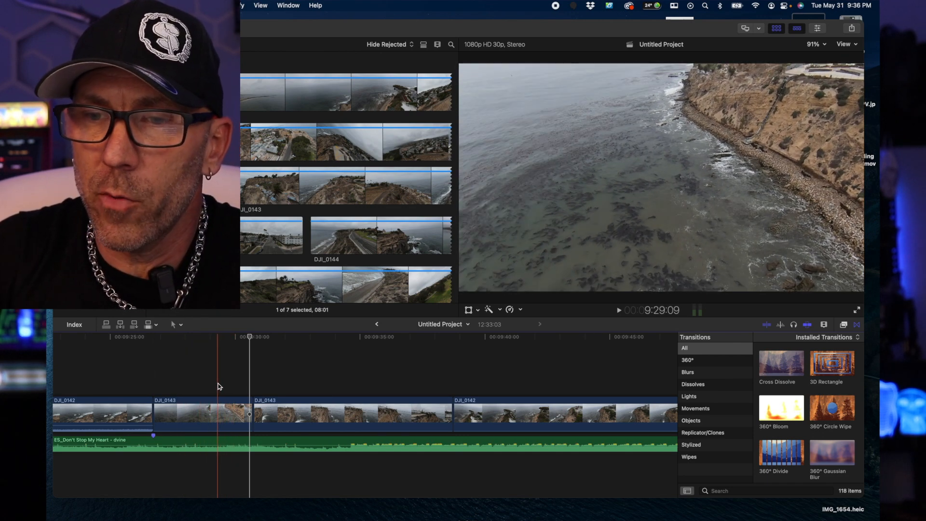
key(space)
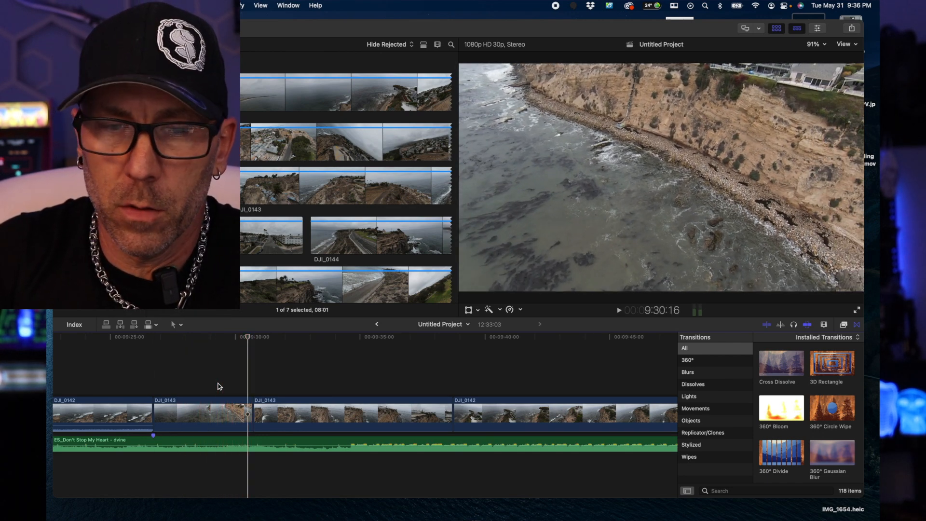
Split the first DJI_0143 clip at 9:30:11 and mark the music beat at 9:30:22 on the audio track.
key(Left)
key(Left)
key(Left)
key(Left)
key(Left)
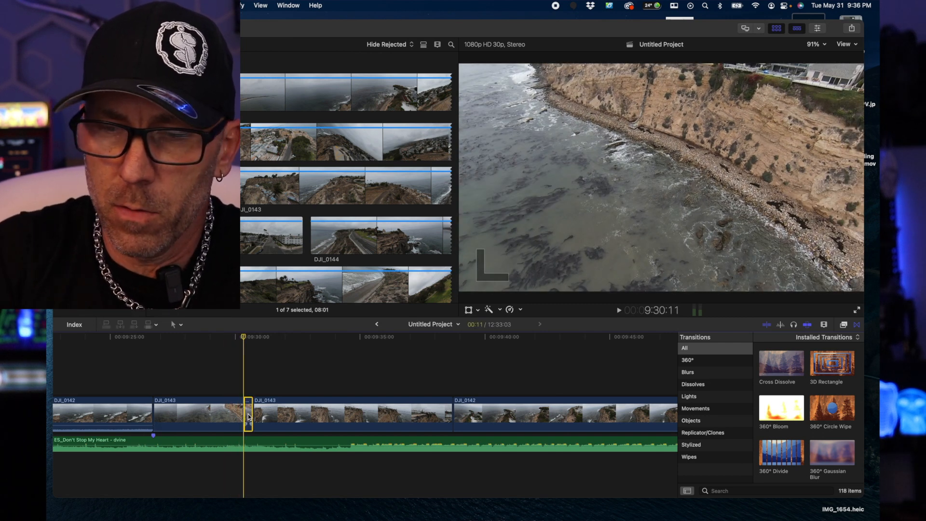
click(256, 441)
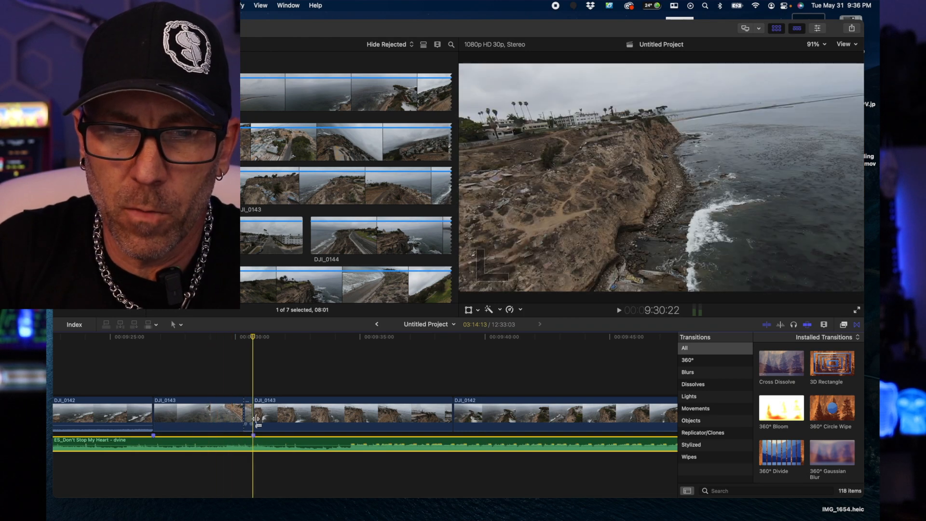
Delete the 11-frame piece after the cut, extend the first DJI_0143 clip's start until its end meets the beat marker, and play it.
click(248, 413)
key(Delete)
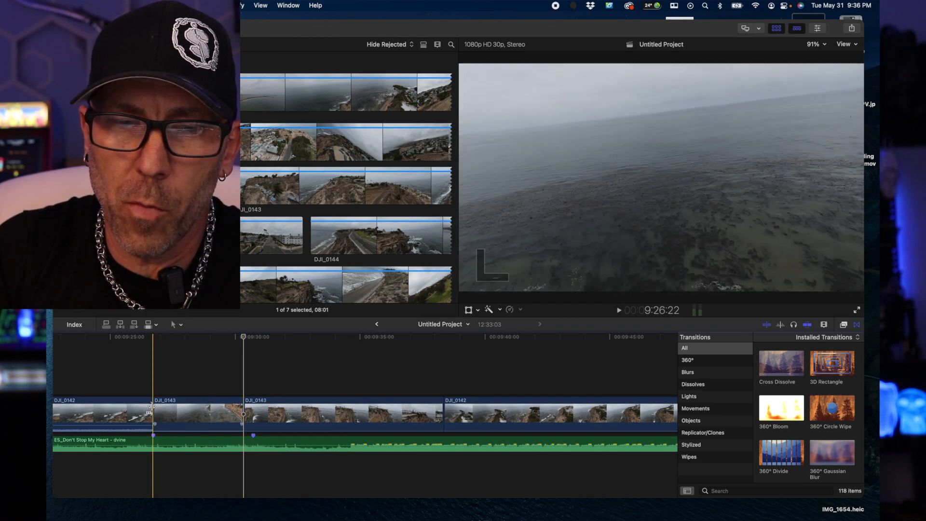
drag(156, 405, 144, 406)
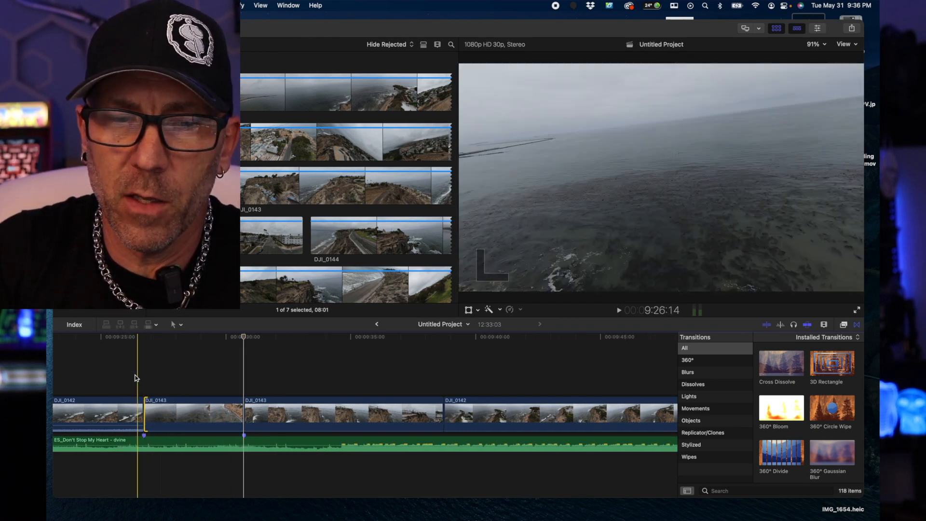
key(space)
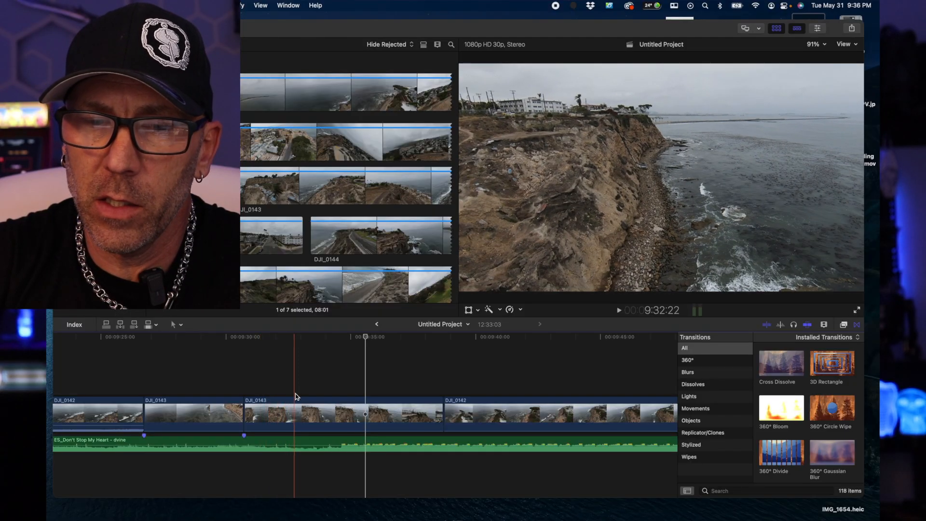
Cut the last 02:14 off the second DJI_0143 clip, trim its start so it ends where the music gets louder, and play it.
key(super+b)
click(385, 412)
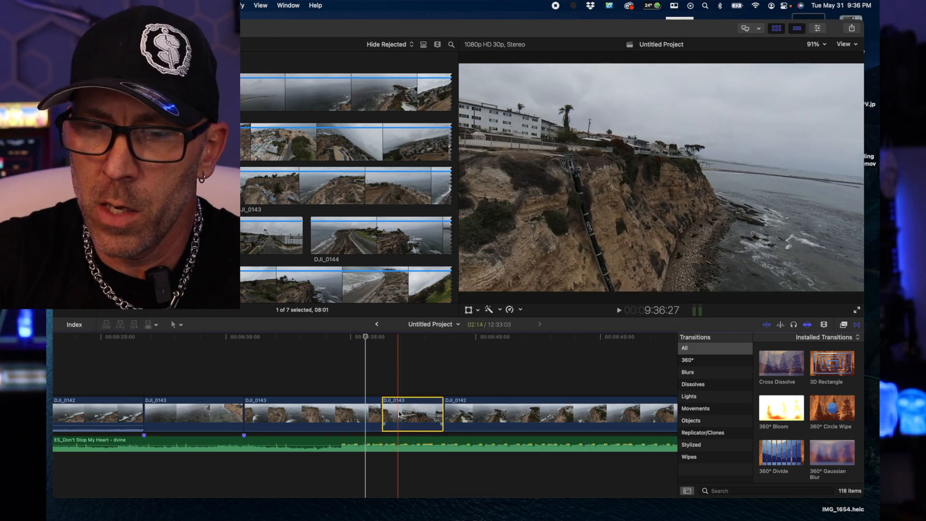
key(Delete)
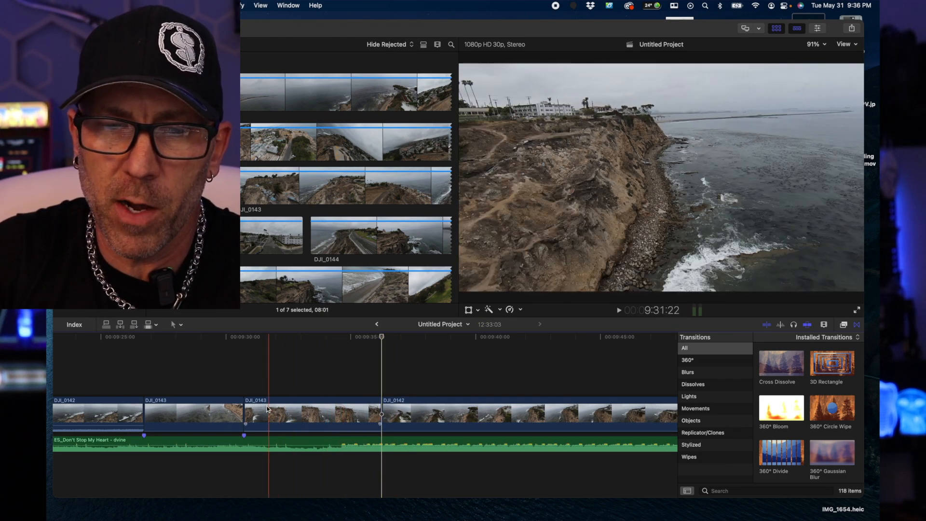
drag(248, 405, 283, 405)
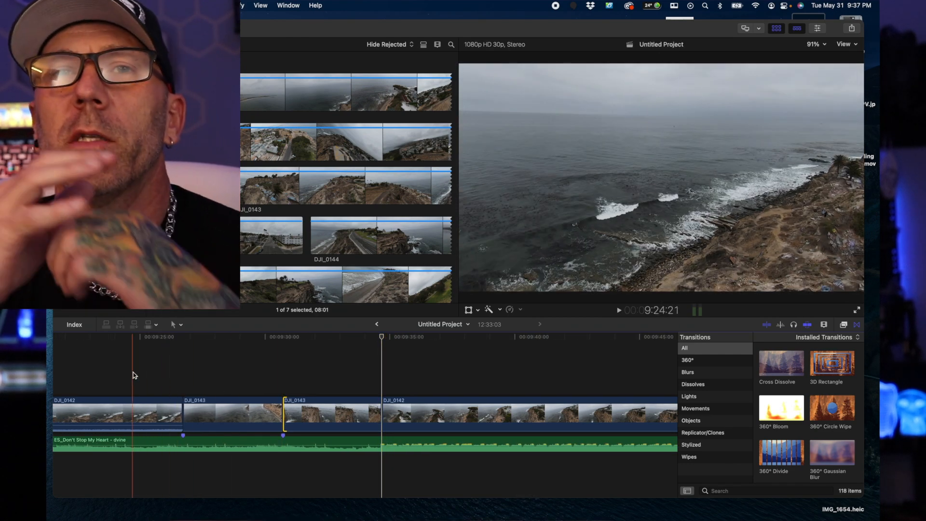
key(space)
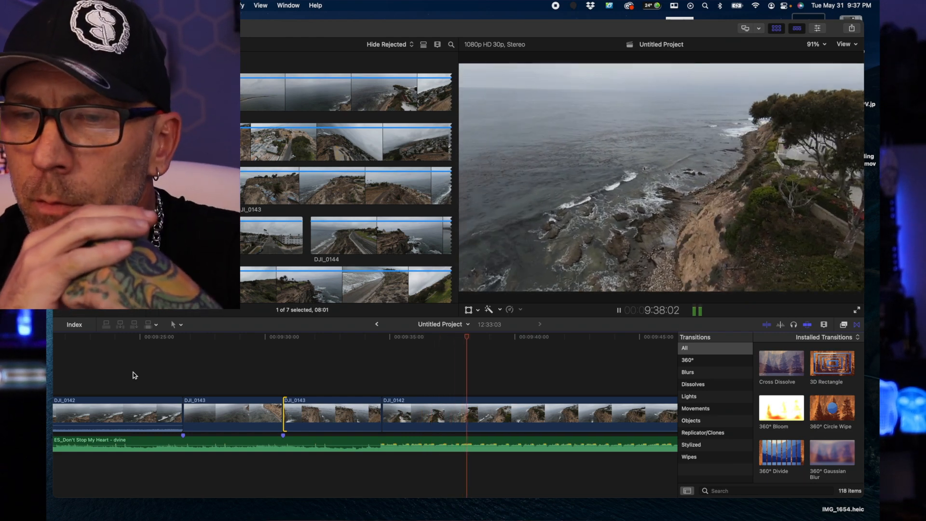
Split the DJI_0142 clip at 9:35:24 and delete the short piece before the cut.
scroll(398, 369, right, 2)
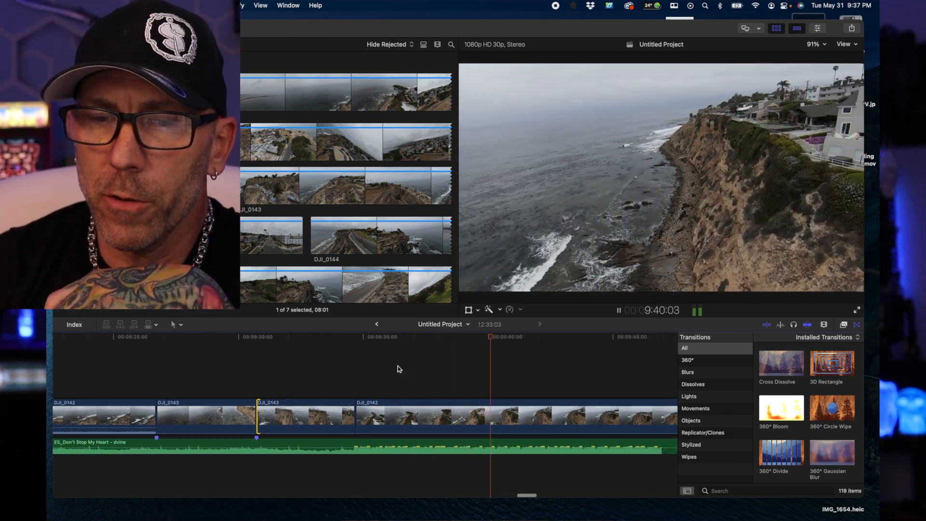
scroll(398, 369, right, 6)
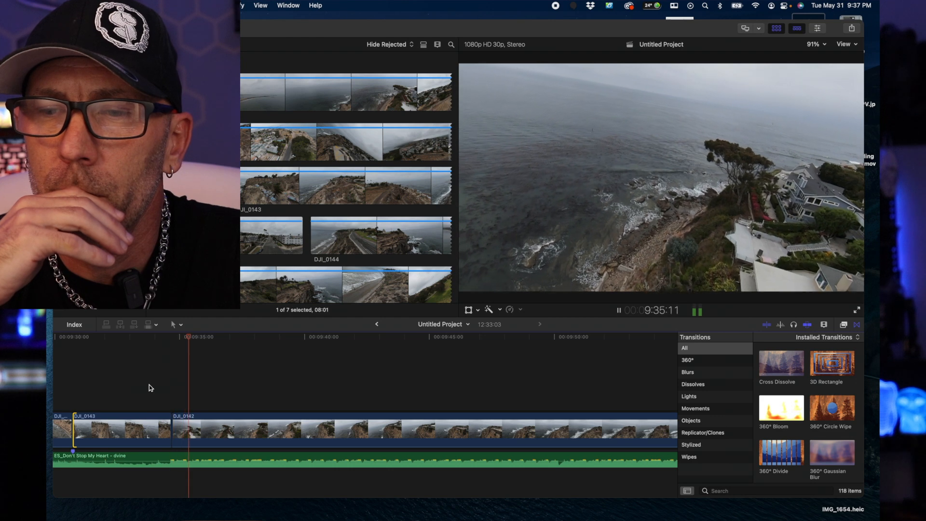
key(space)
key(super+b)
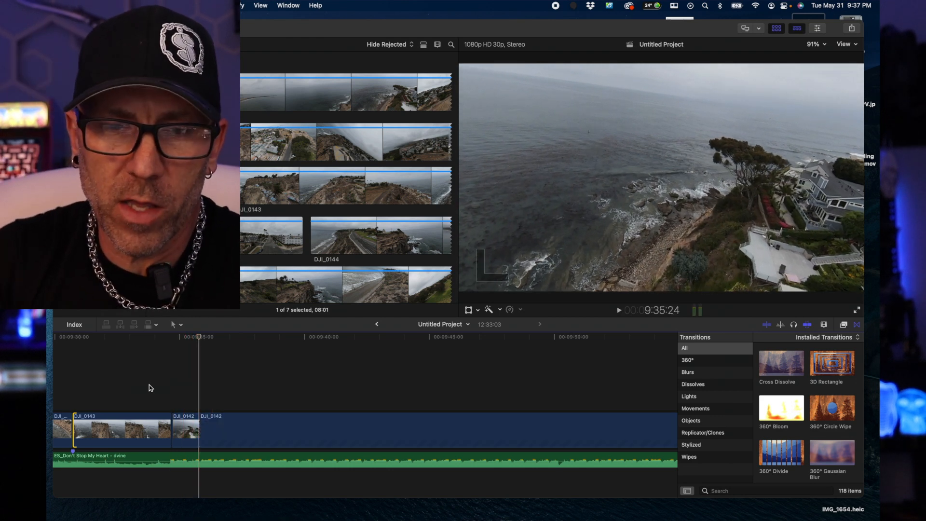
click(188, 440)
key(Delete)
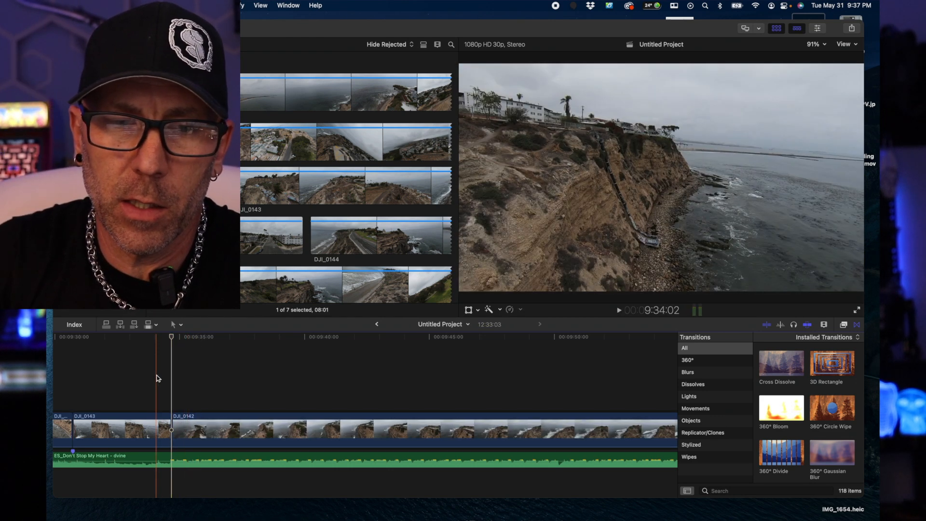
Play through the DJI_0142 clip and split it at about 9:46:19.
key(space)
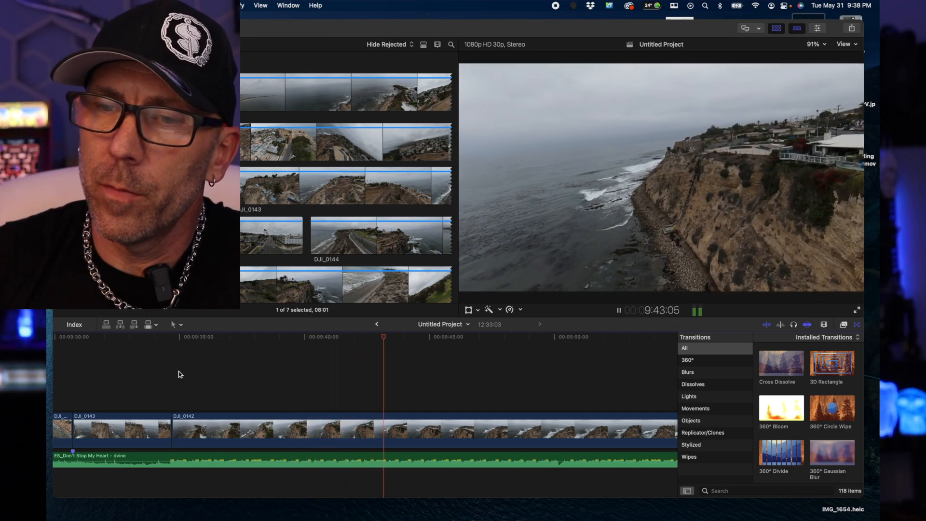
scroll(194, 375, right, 1)
scroll(193, 375, right, 3)
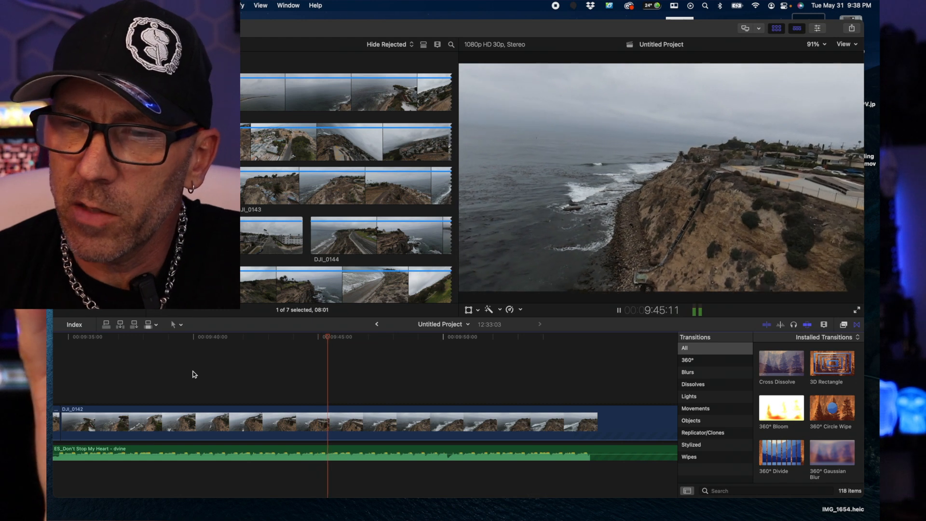
key(space)
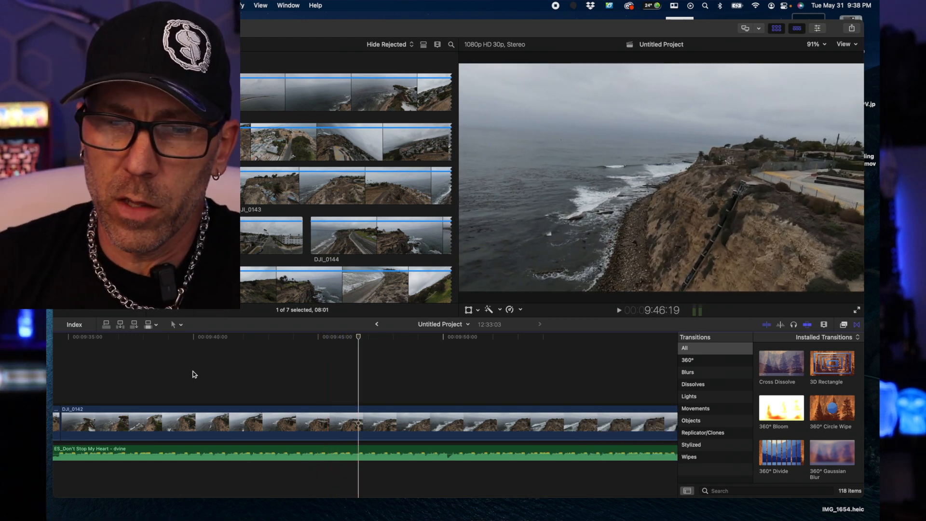
key(super+b)
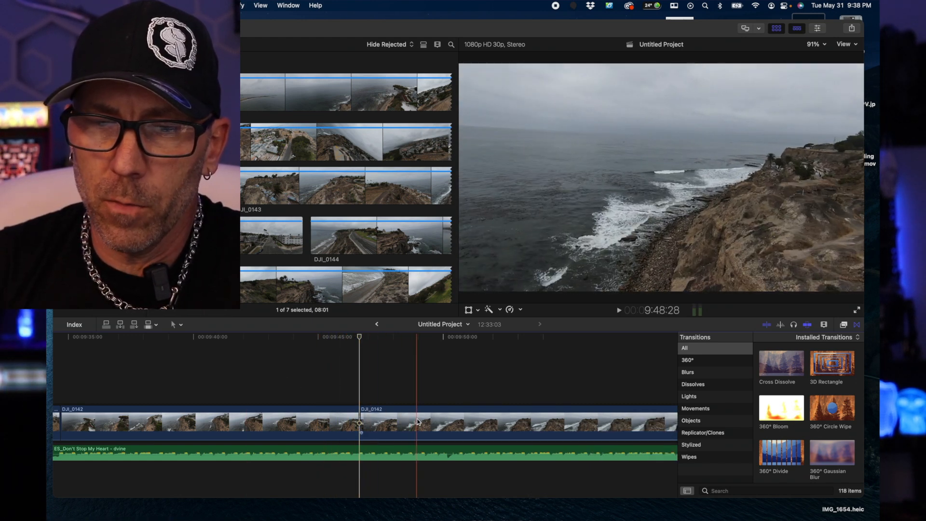
Replace the DJI_0142 piece after the cut with an 11:50 range of the same source clip at 9:46:20, and play the transition.
key(Delete)
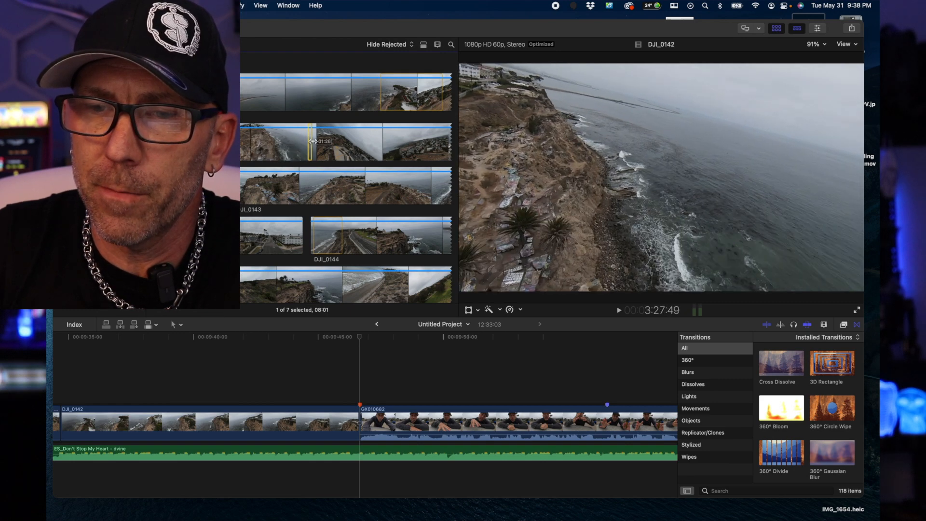
drag(307, 141, 319, 142)
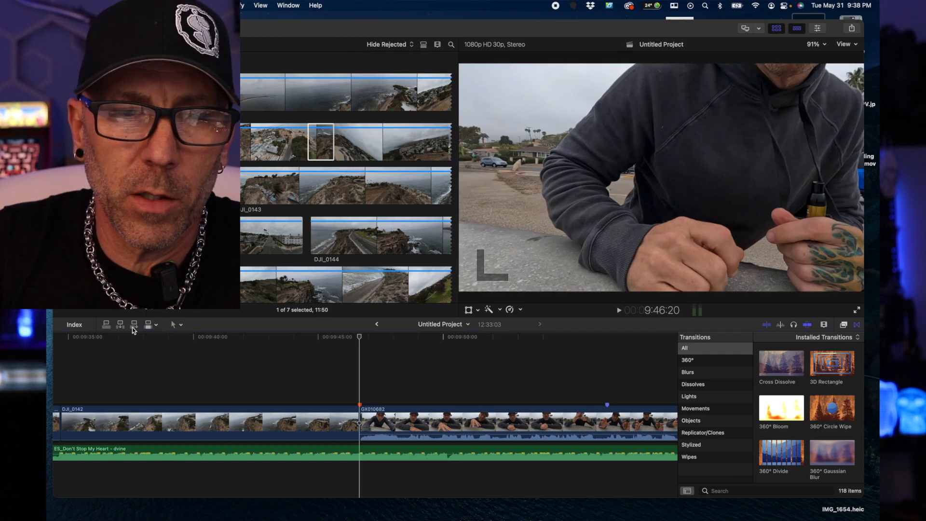
key(w)
scroll(304, 385, right, 1)
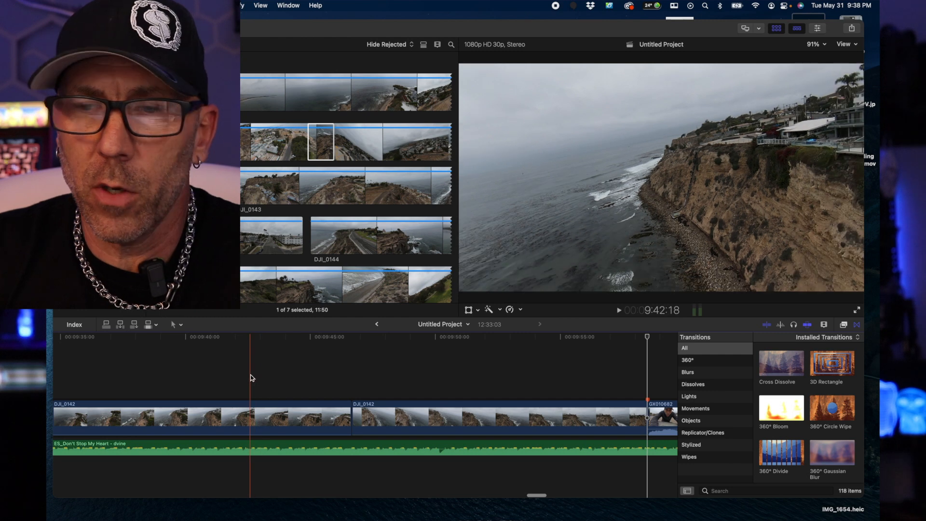
key(space)
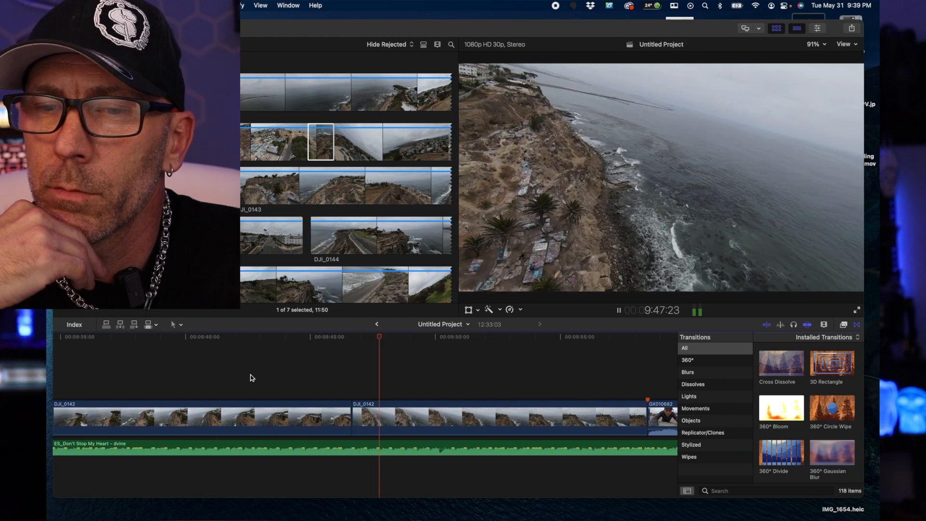
key(space)
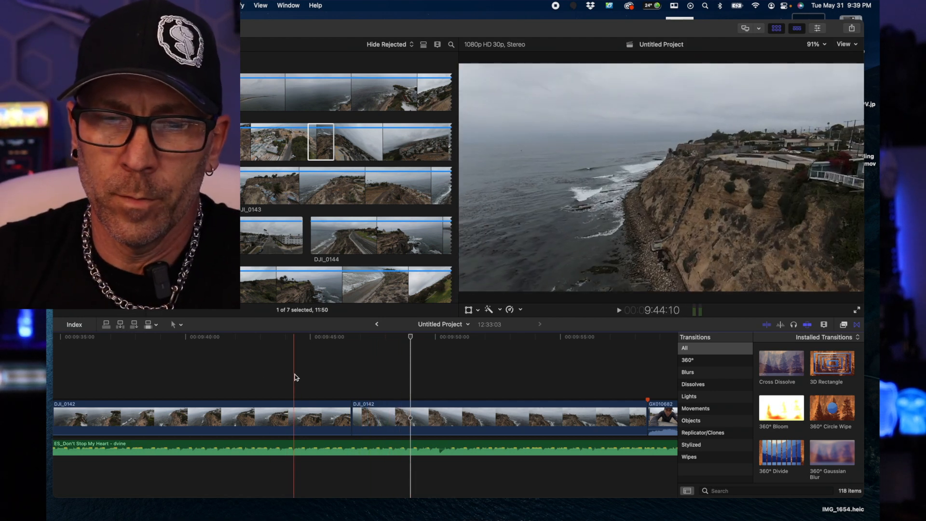
key(space)
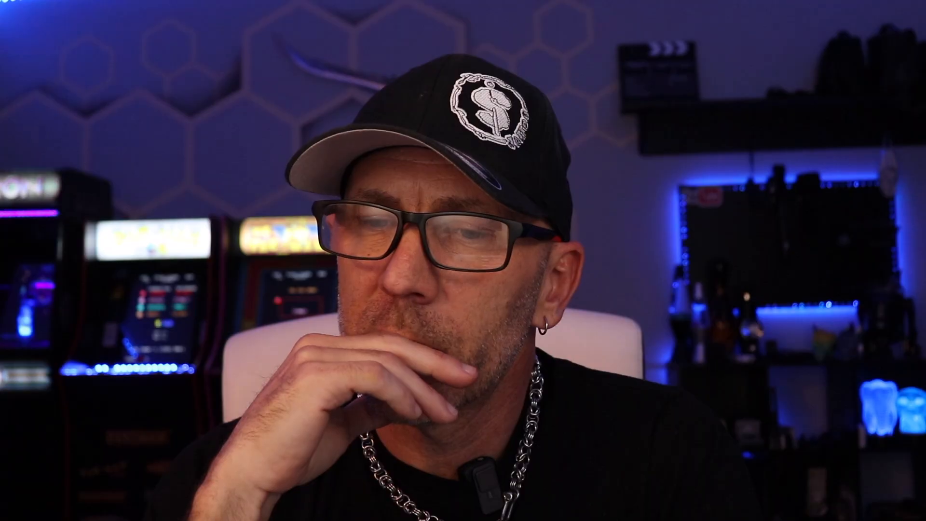
key(space)
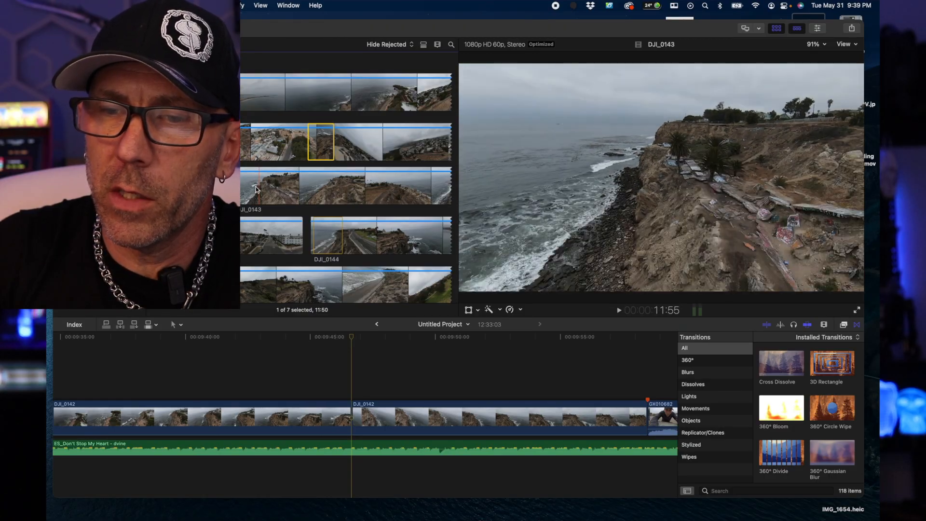
Insert a 05:41 range of DJI_0143 at 9:46:20 between the two DJI_0142 clips and extend the inserted clip's start.
drag(248, 188, 253, 187)
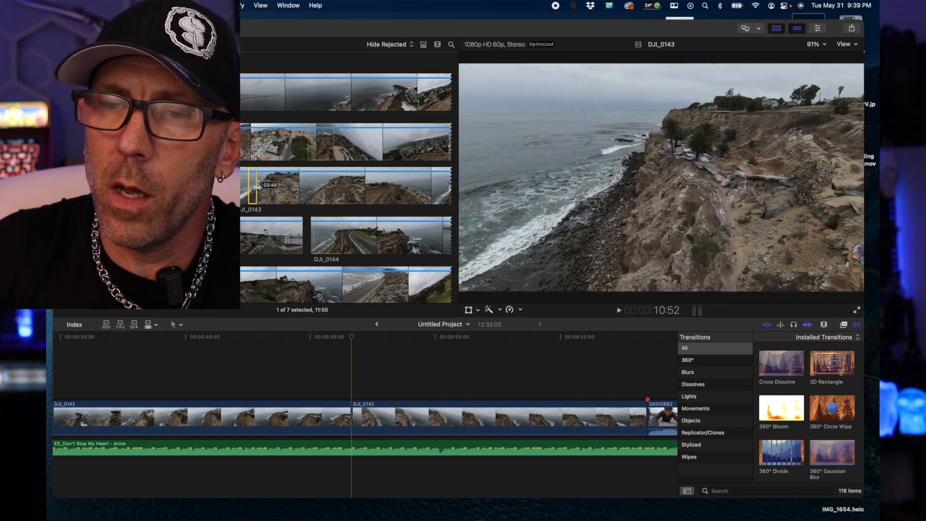
drag(250, 187, 256, 187)
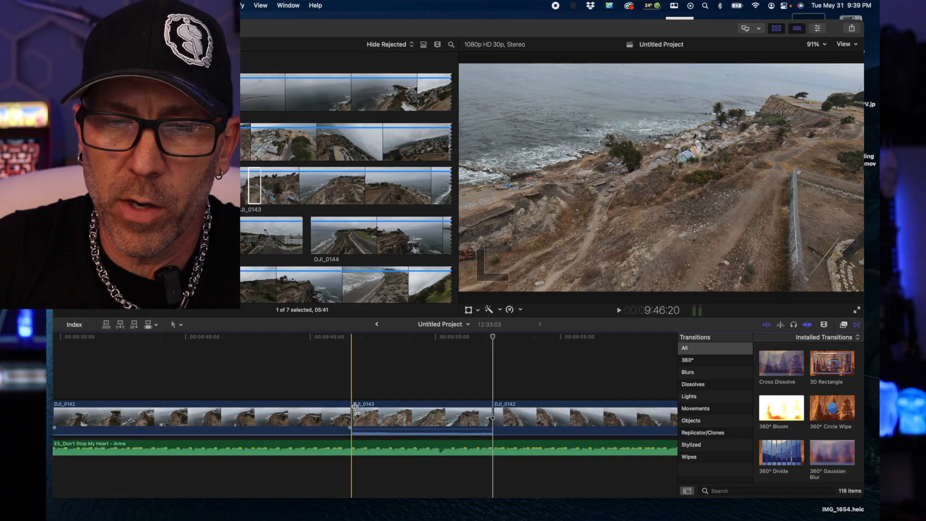
drag(353, 410, 298, 410)
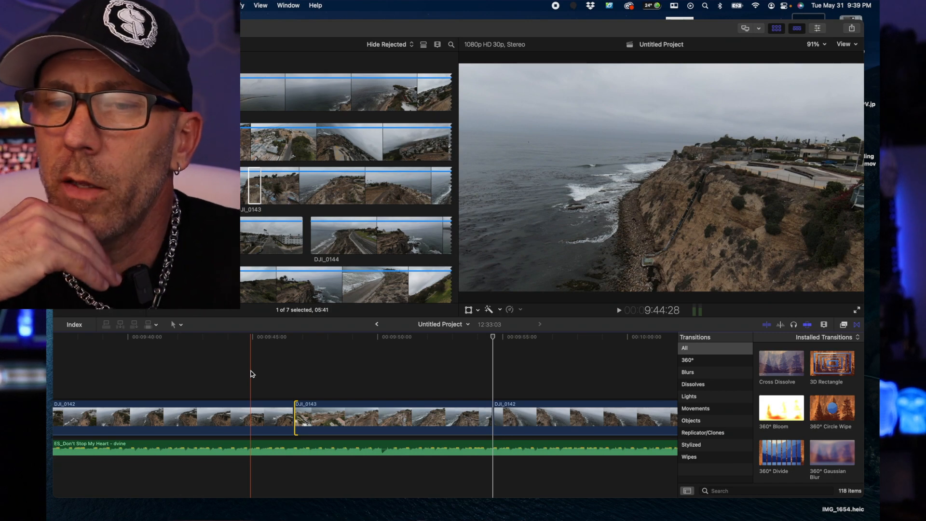
Play the transition into DJI_0143, mark the beat on the music track at 9:50:20, and play the clip again.
key(space)
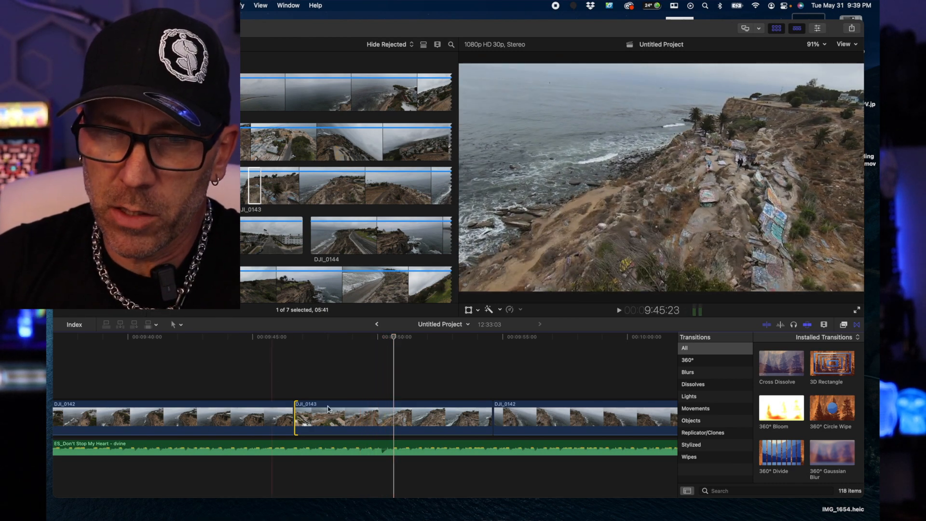
click(392, 447)
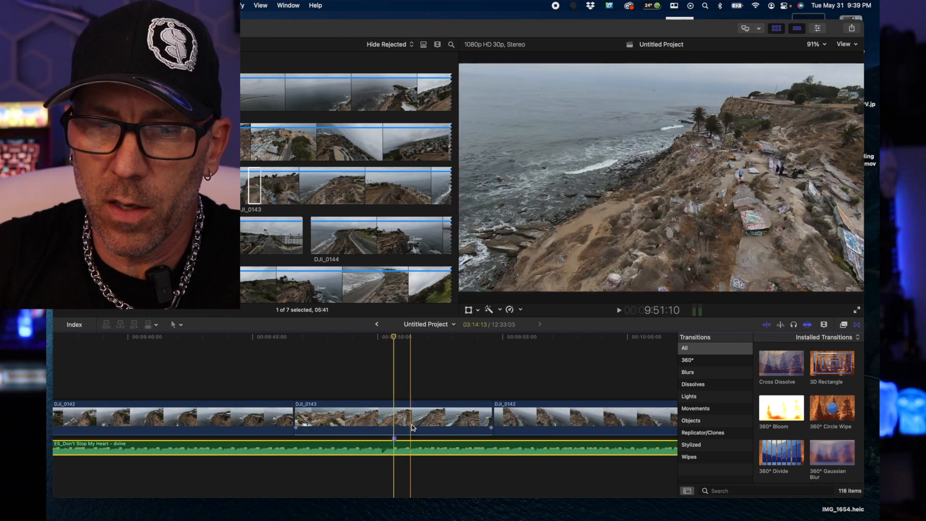
key(space)
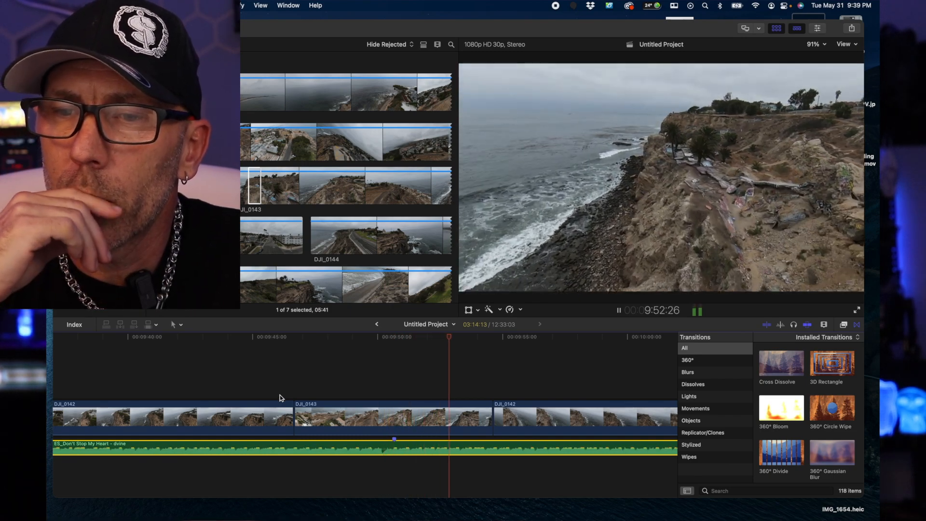
key(space)
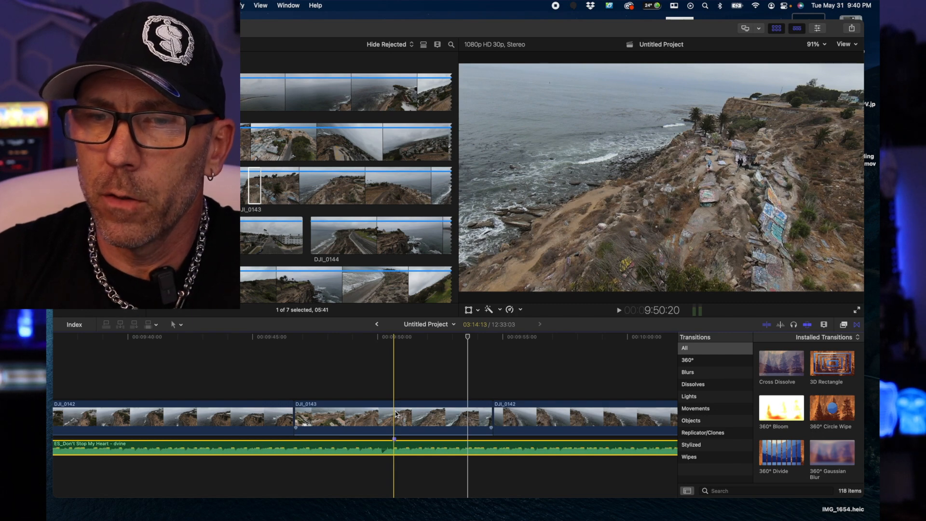
Cut off the DJI_0143 clip after 9:51:27, trim its start so its end meets the beat marker, and play it.
click(395, 414)
key(super+b)
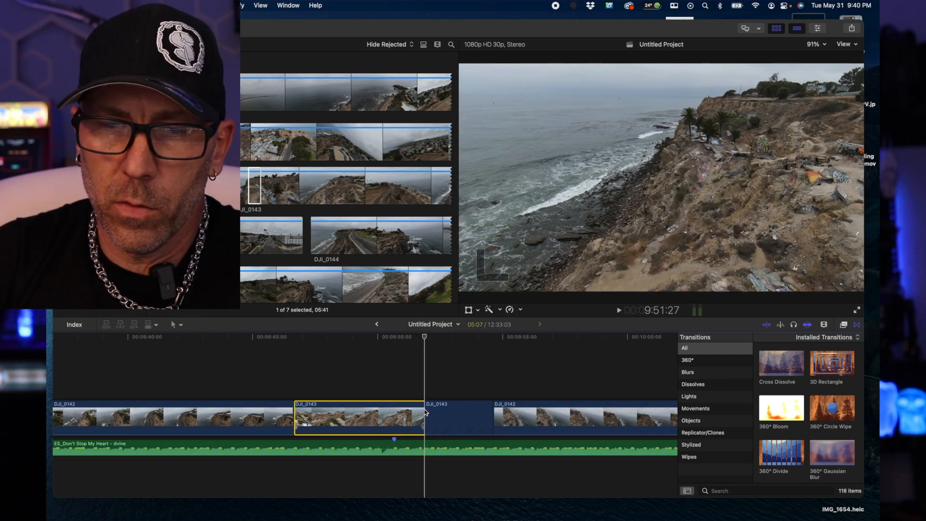
drag(296, 409, 325, 409)
click(437, 415)
key(Delete)
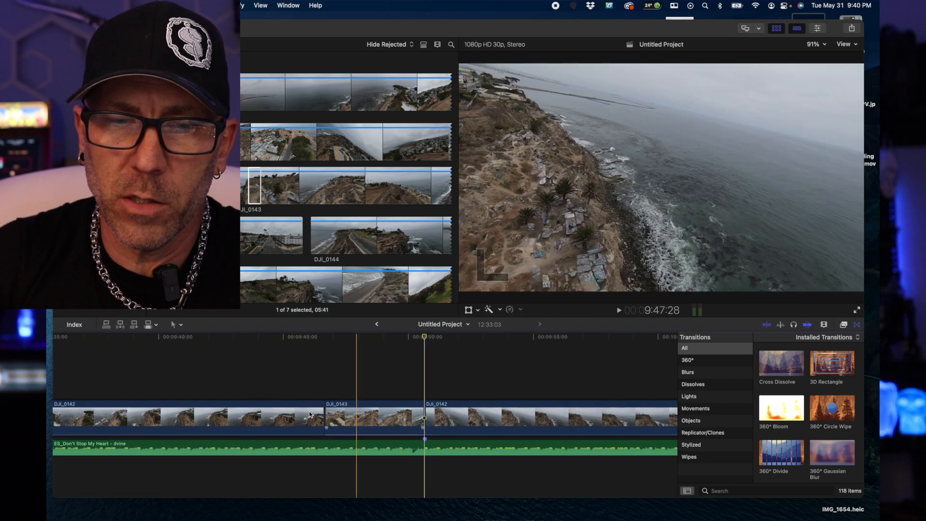
key(space)
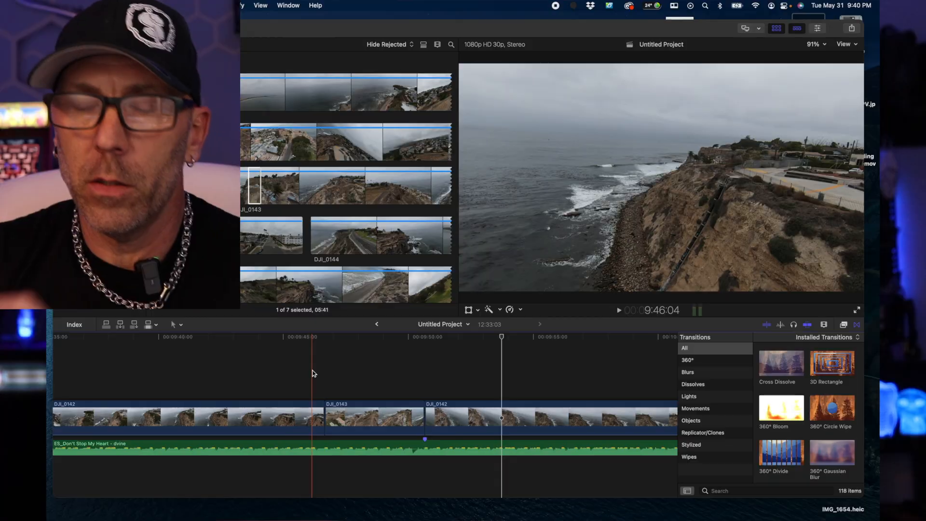
Extend the end of the DJI_0142 clip before GX010682 to the music marker and play the transition.
key(space)
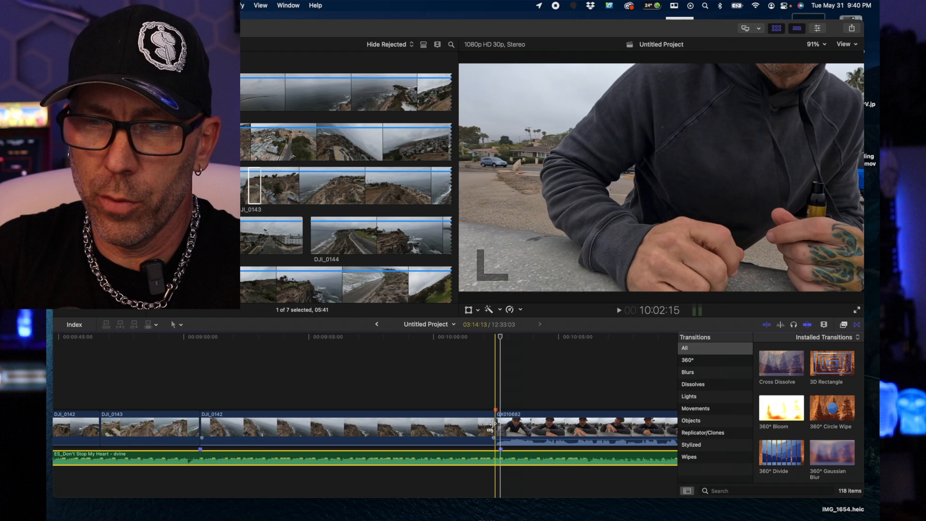
drag(491, 424, 500, 425)
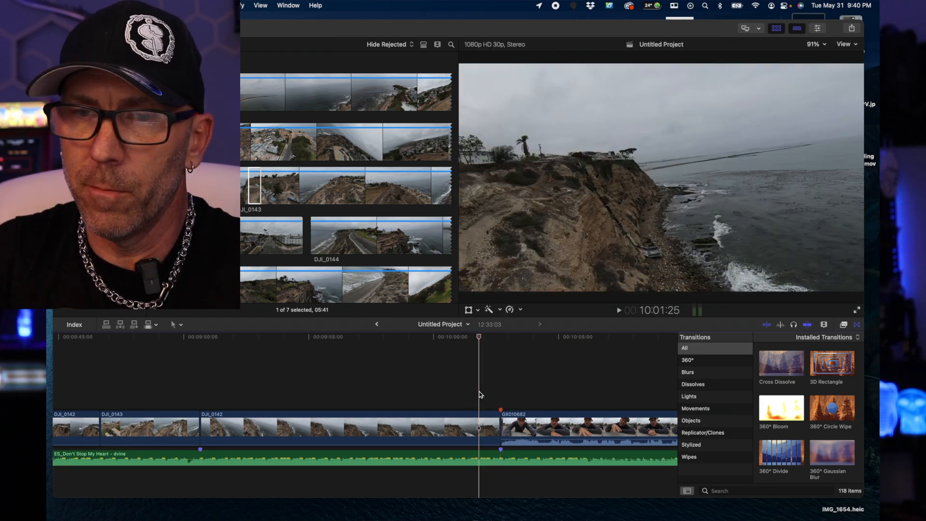
key(space)
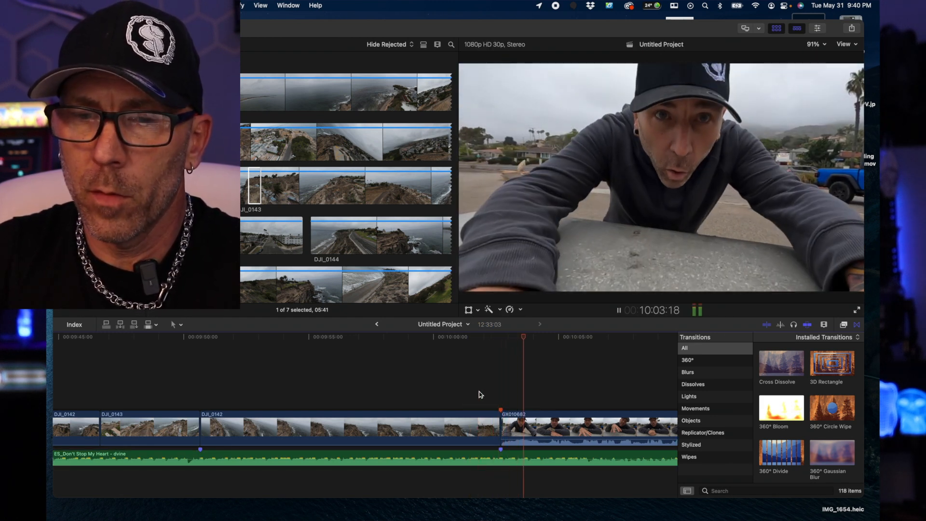
key(space)
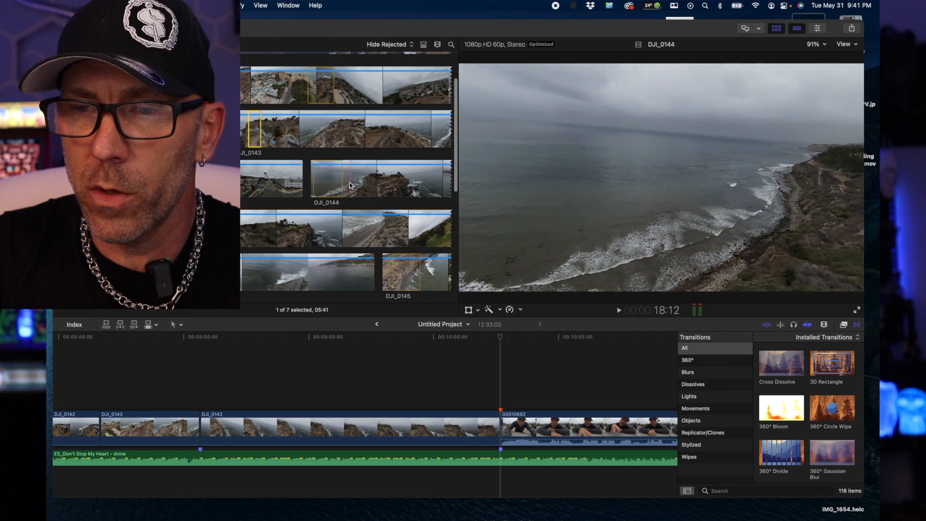
Insert a 05:21 range of DJI_0144 before the GX010682 clip, extend its start, and play the transition from DJI_0142.
drag(353, 183, 361, 184)
key(w)
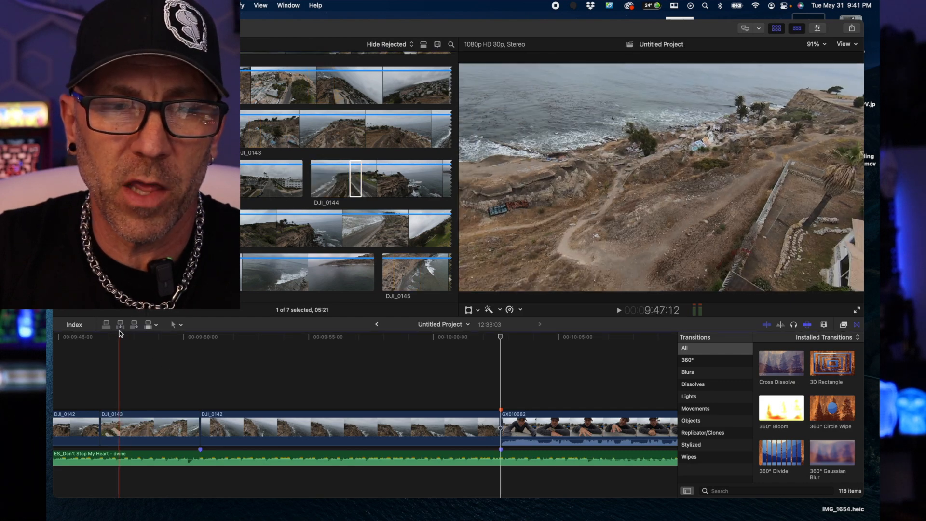
key(space)
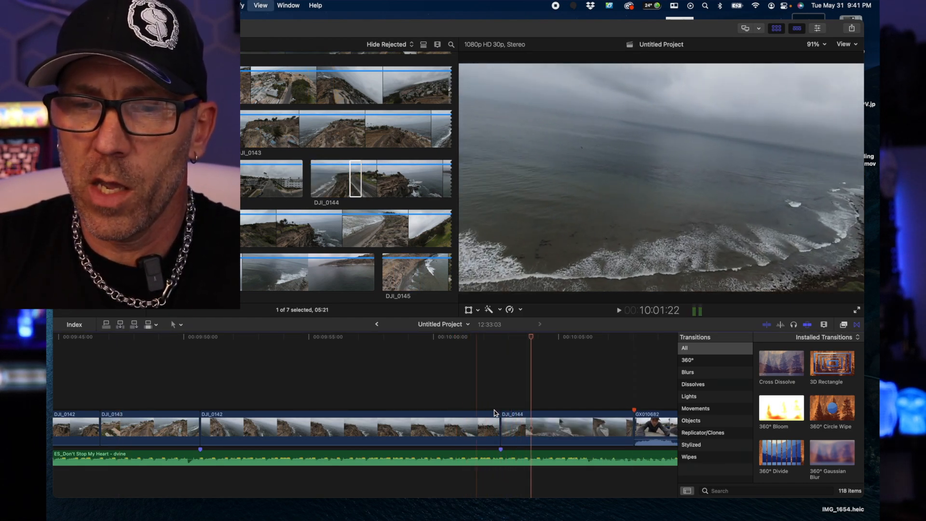
drag(502, 421, 465, 419)
click(441, 389)
key(space)
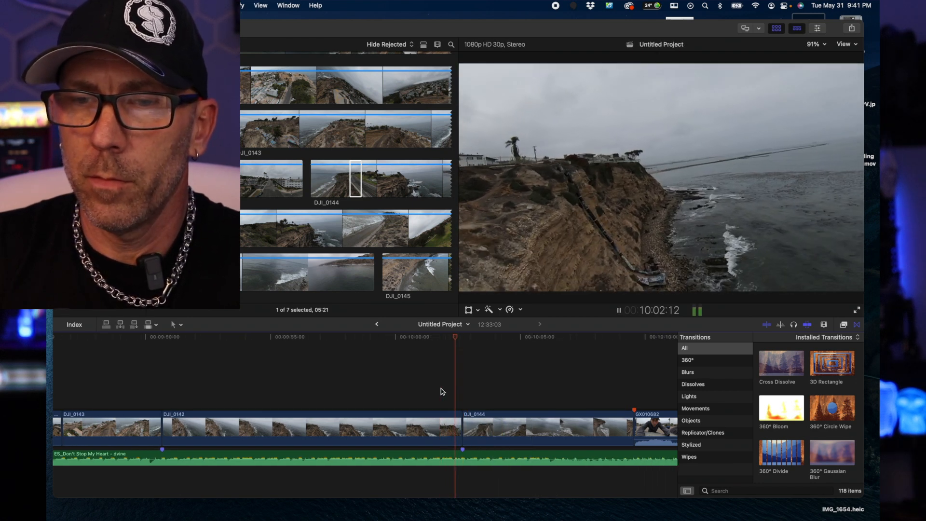
key(space)
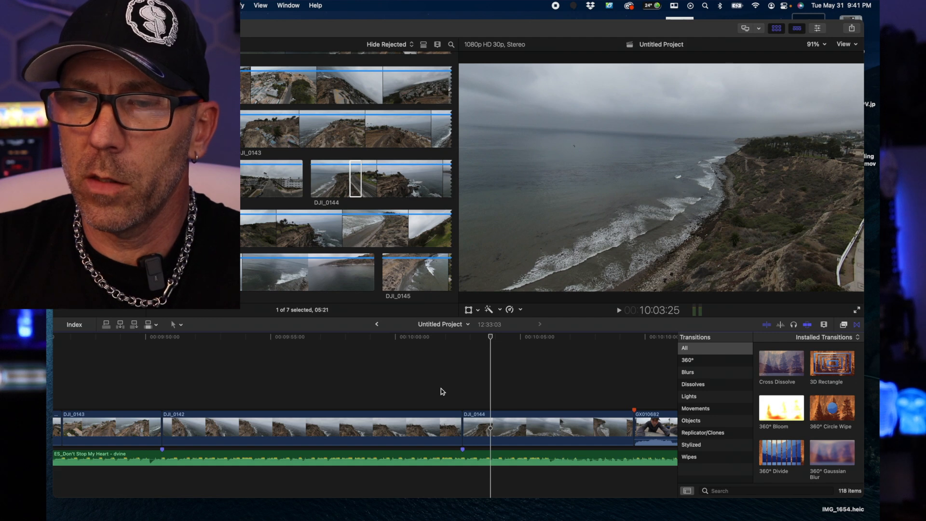
Split the DJI_0144 clip at 10:04:01, delete the piece before the cut, and play the result.
key(space)
key(space)
key(super+b)
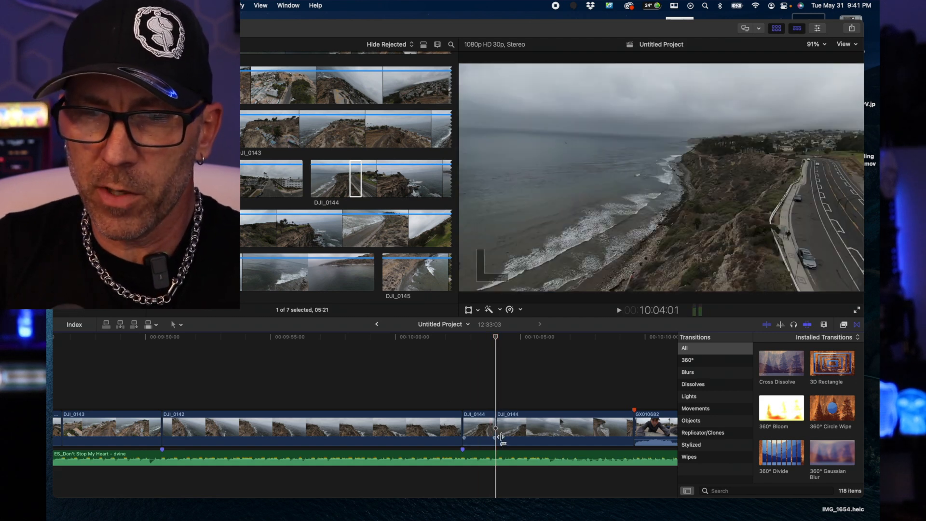
click(481, 431)
key(Delete)
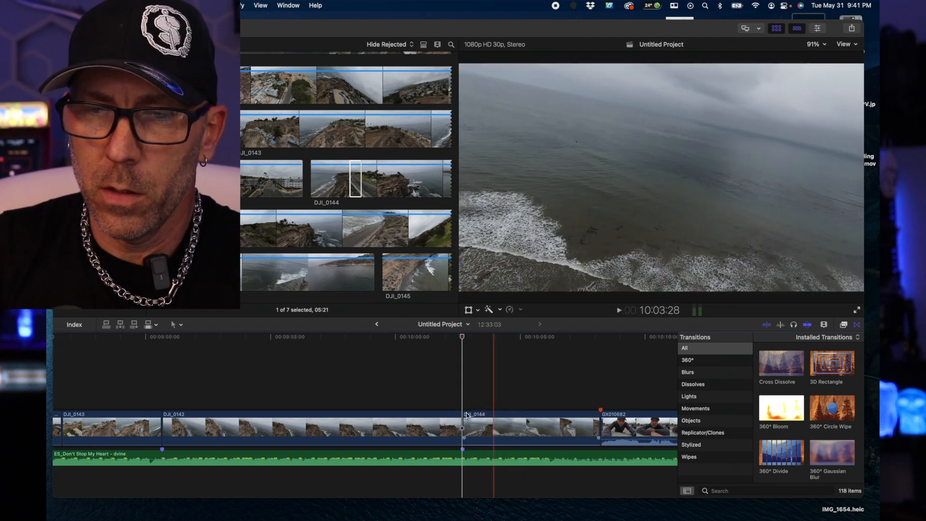
key(space)
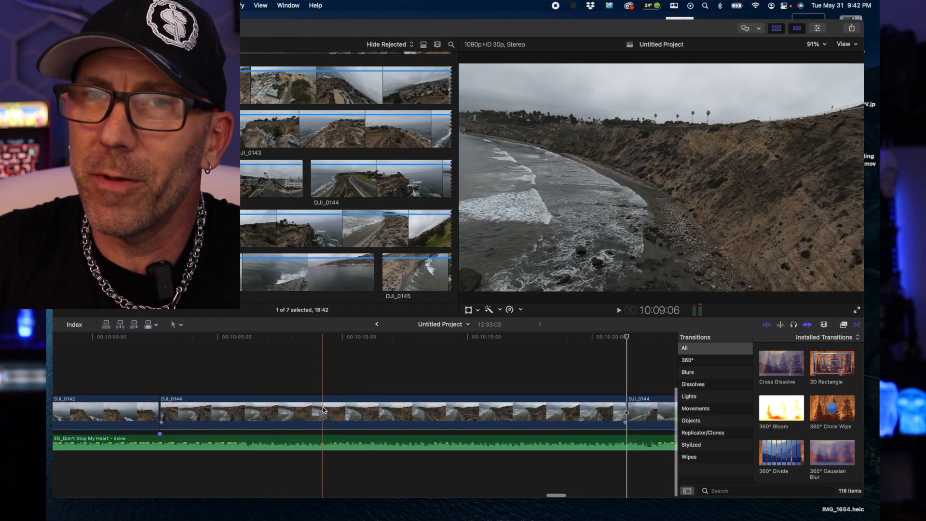
Play the start of the long DJI_0144 clip, split it at 10:05:10, and delete the piece before the cut.
key(space)
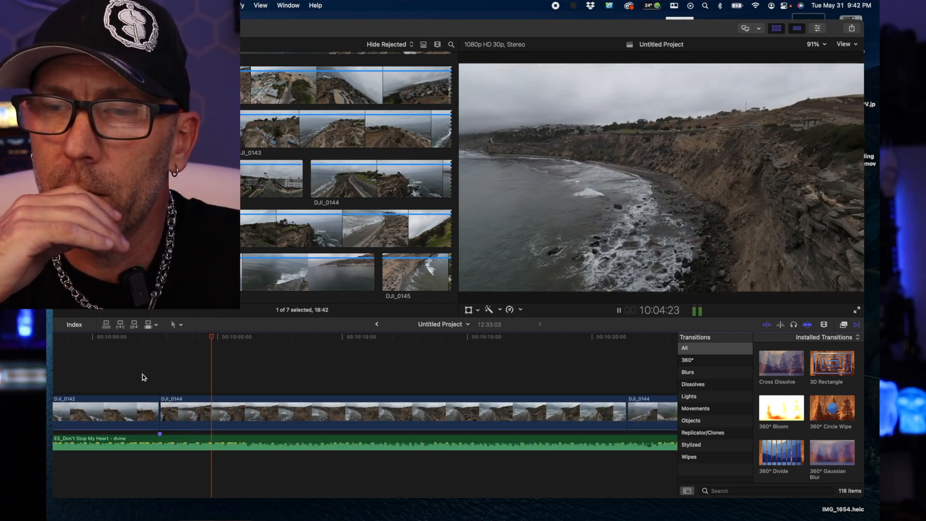
key(space)
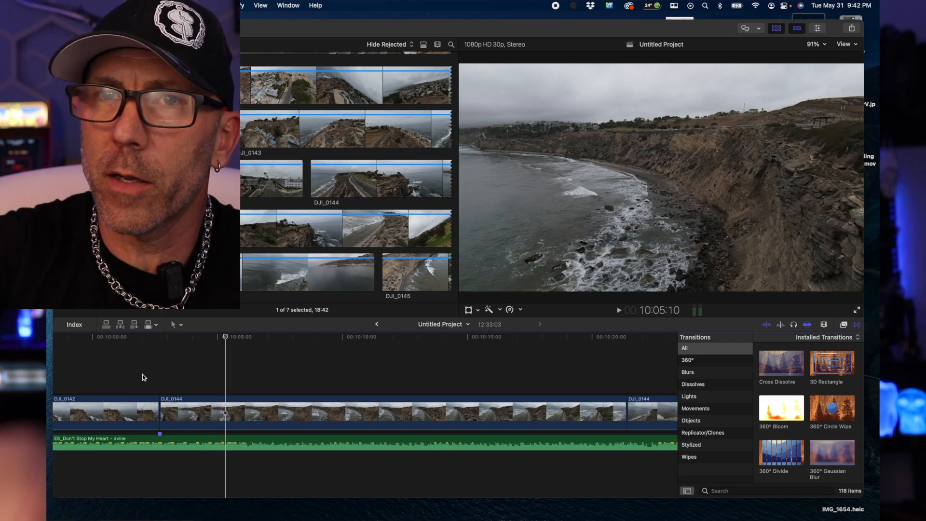
key(super+b)
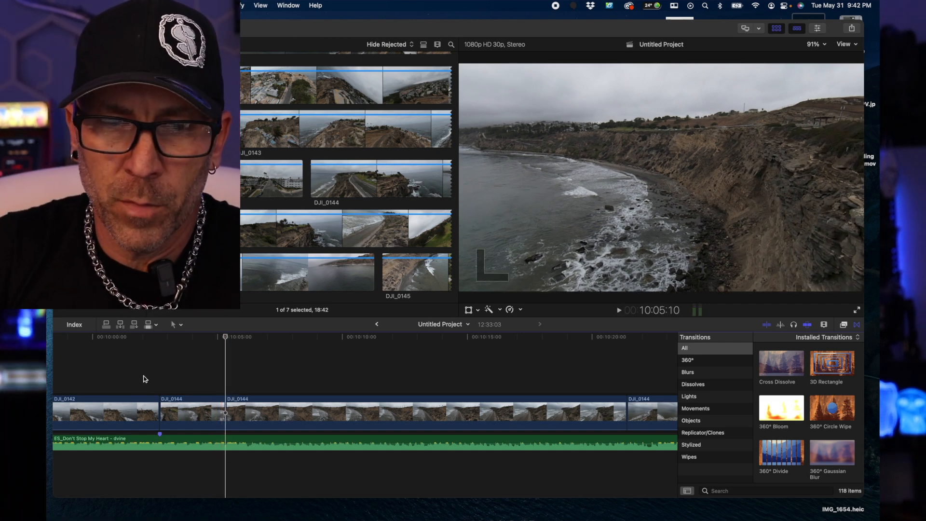
click(178, 405)
key(Delete)
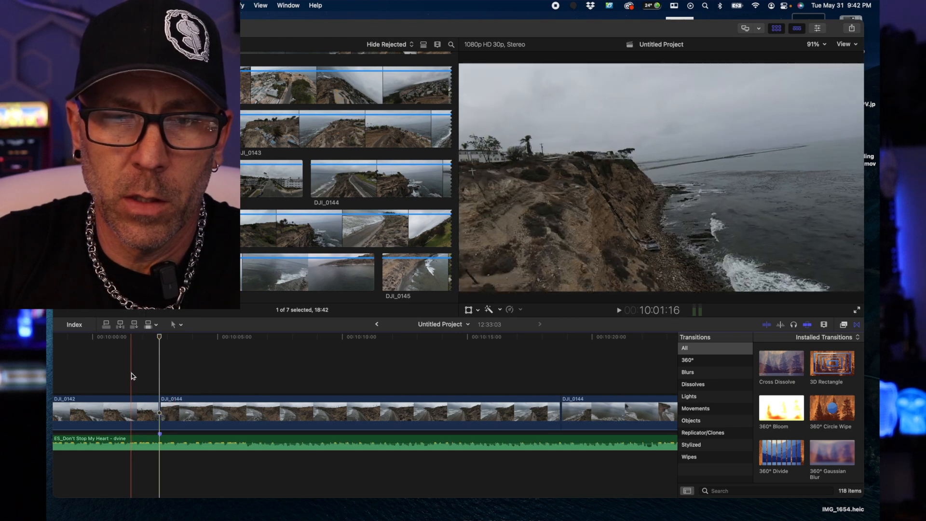
Play through the long DJI_0144 clip and trim its end back to 10:18:18.
key(space)
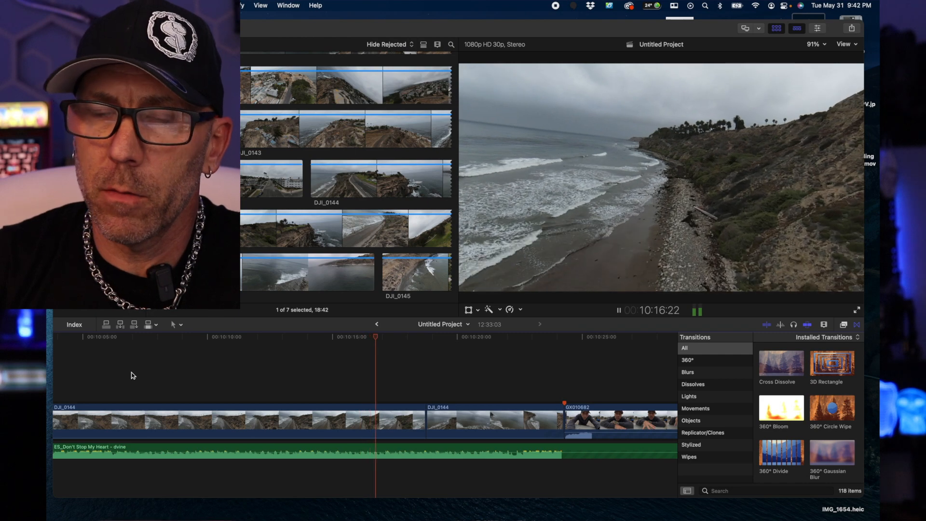
key(space)
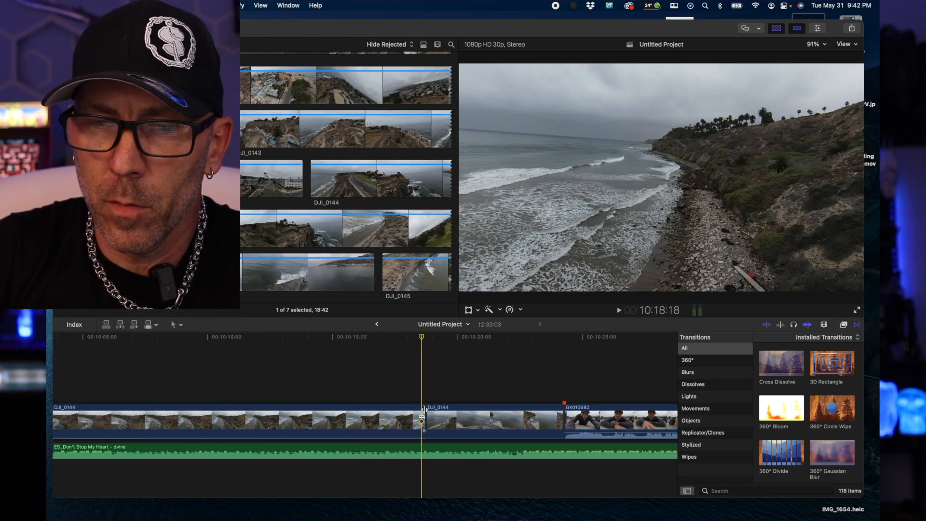
drag(424, 409, 420, 409)
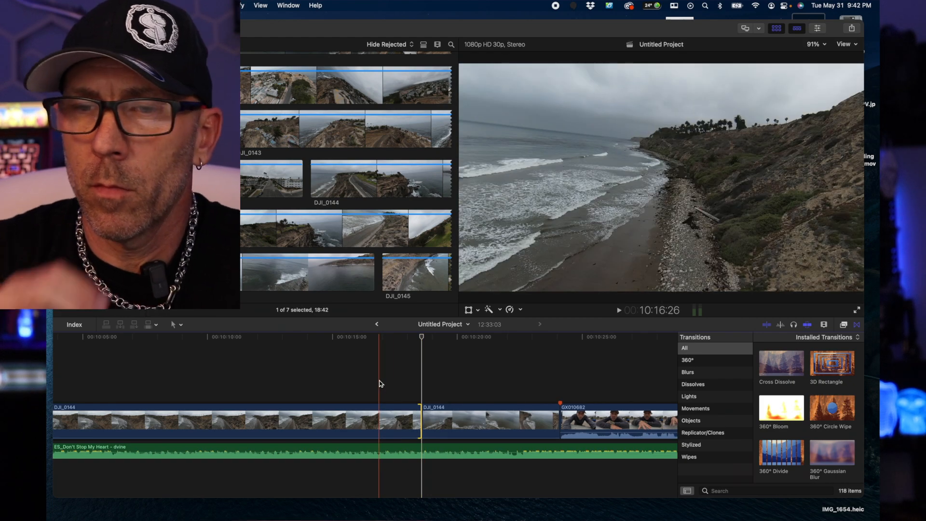
Play to the end of the last DJI_0144 piece and insert a 30:30 range of DJI_0144 before the GX010682 clip.
key(space)
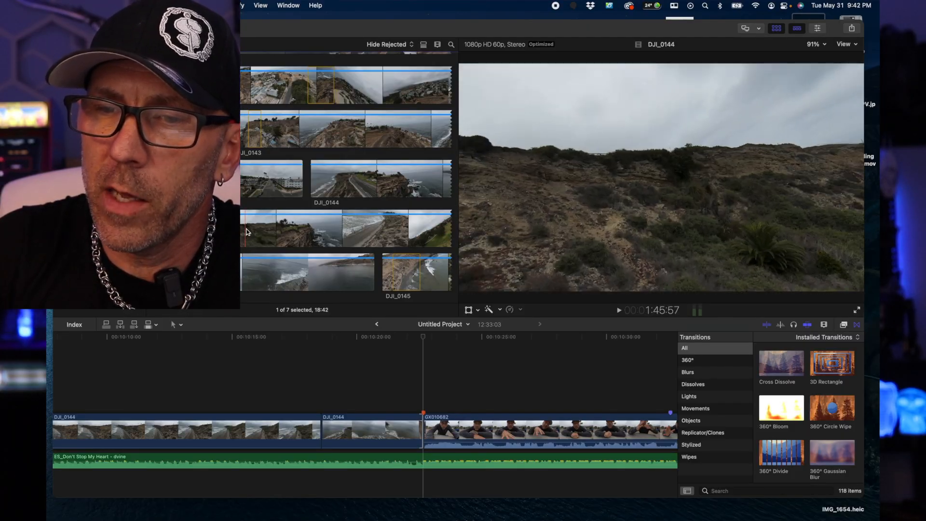
drag(250, 231, 317, 228)
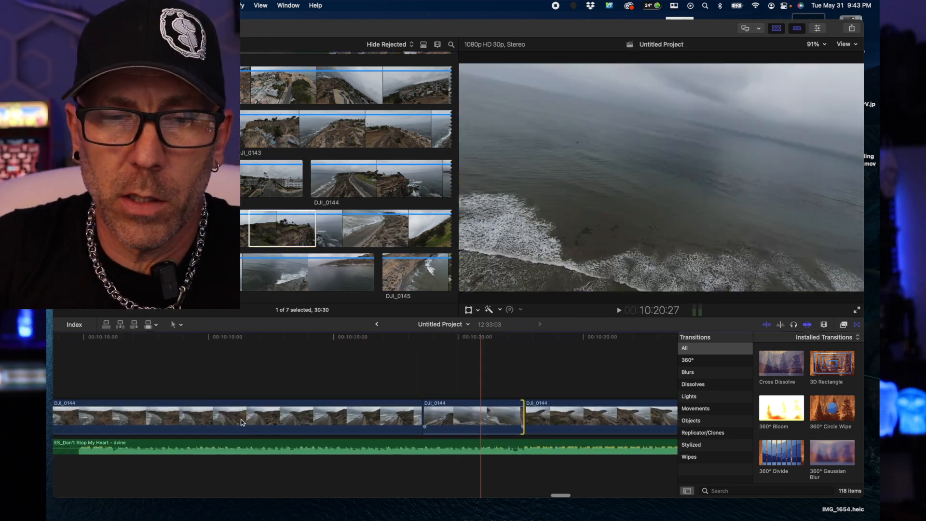
Play the drone montage from the early DJI_0143 clips into the newly inserted DJI_0144 clip to review how the cuts fit the music.
scroll(241, 422, left, 10)
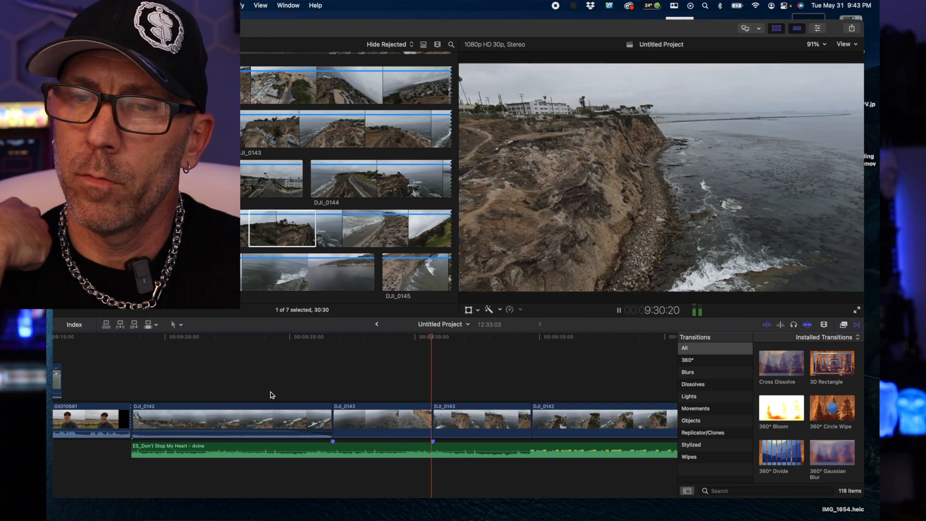
scroll(444, 377, right, 5)
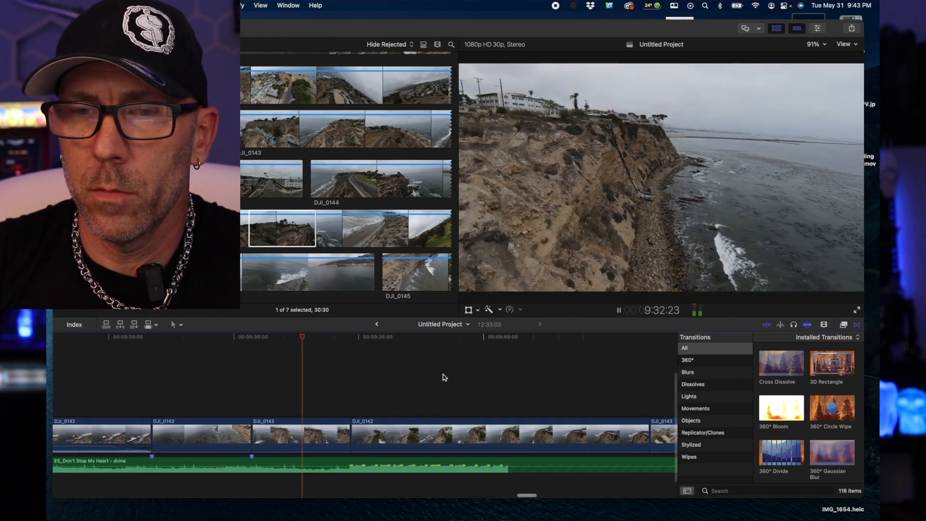
scroll(444, 377, right, 4)
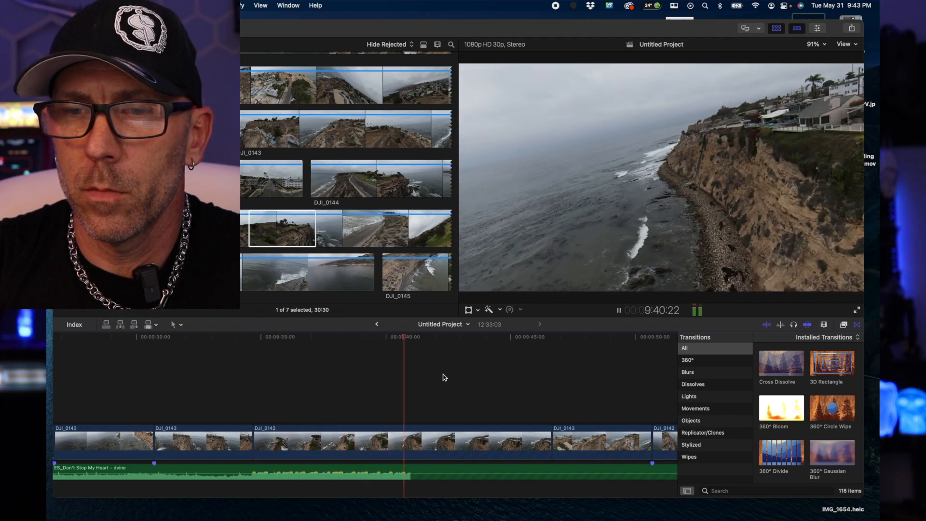
scroll(444, 377, right, 4)
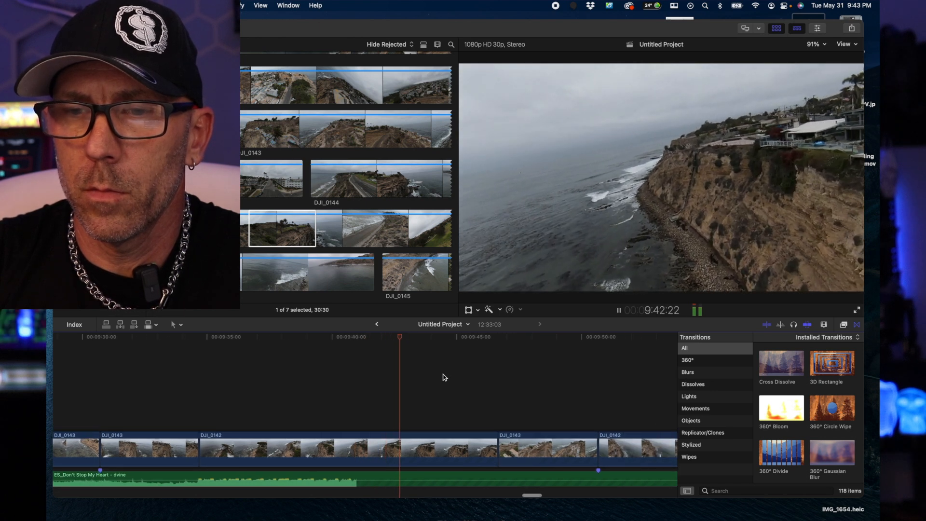
scroll(444, 377, right, 1)
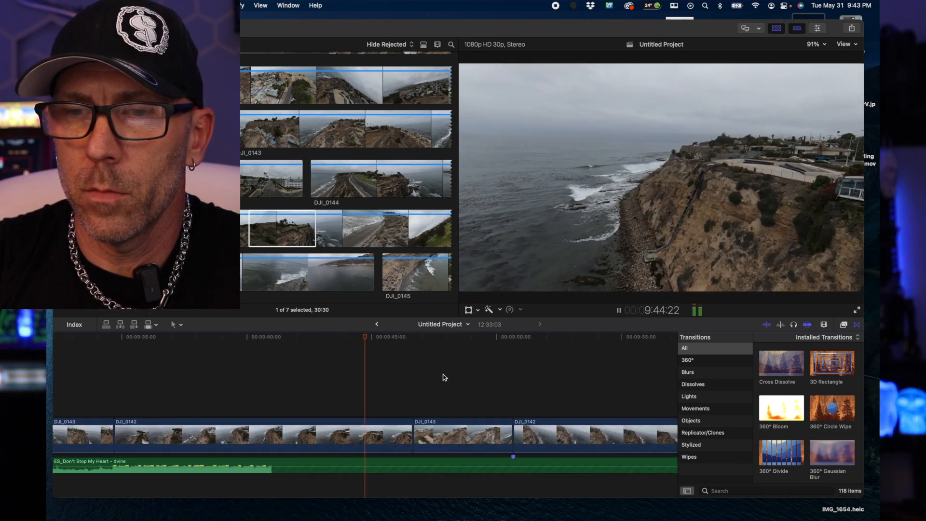
scroll(444, 377, right, 3)
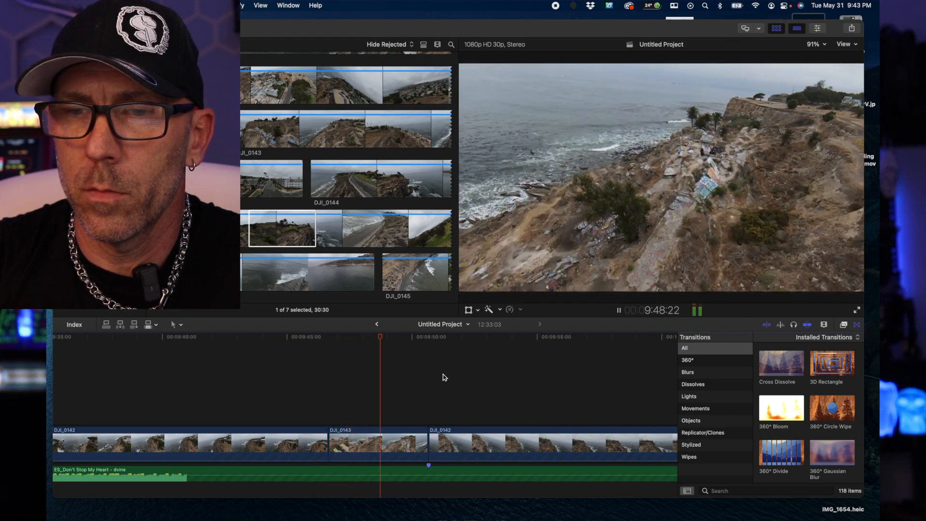
scroll(444, 377, right, 2)
scroll(445, 377, right, 2)
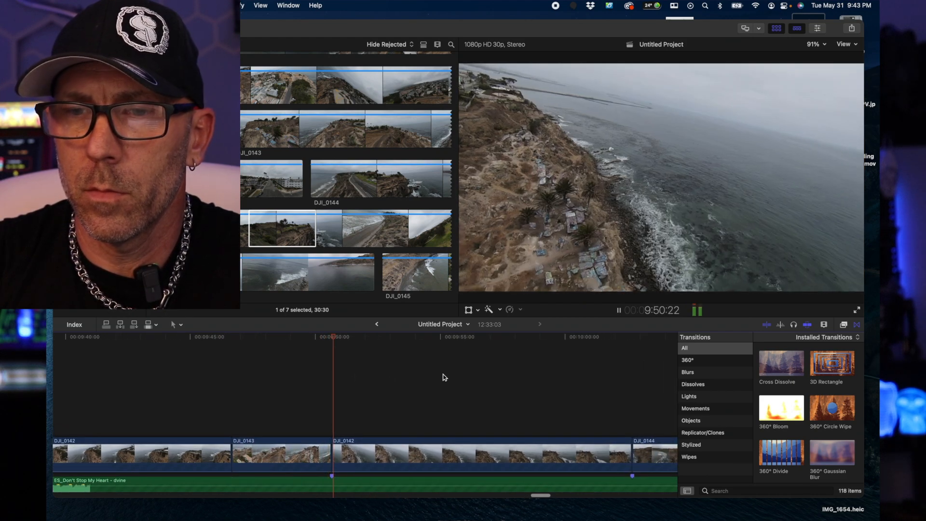
scroll(445, 378, right, 4)
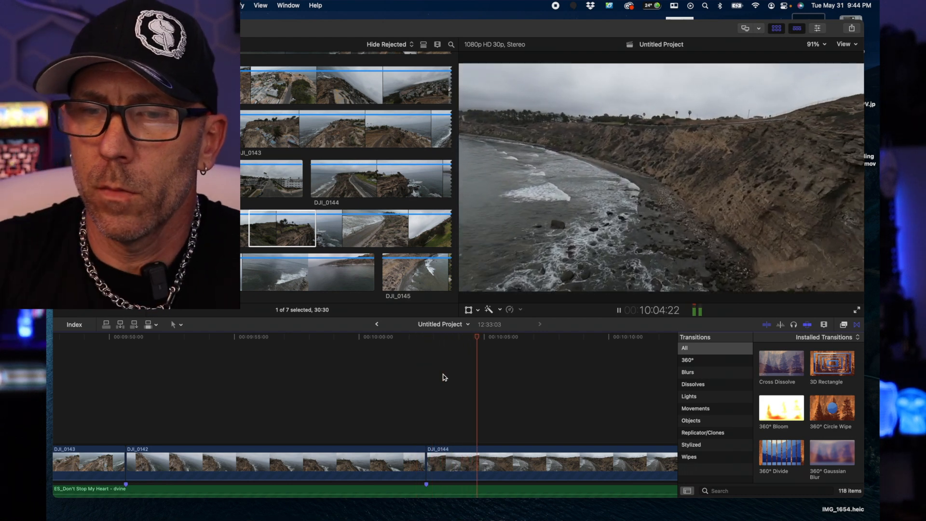
scroll(444, 378, right, 3)
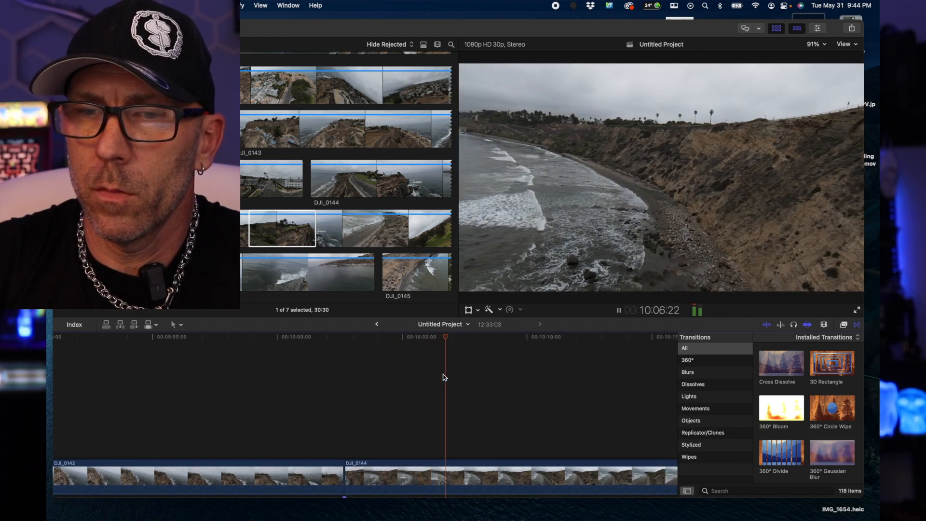
scroll(444, 377, down, 2)
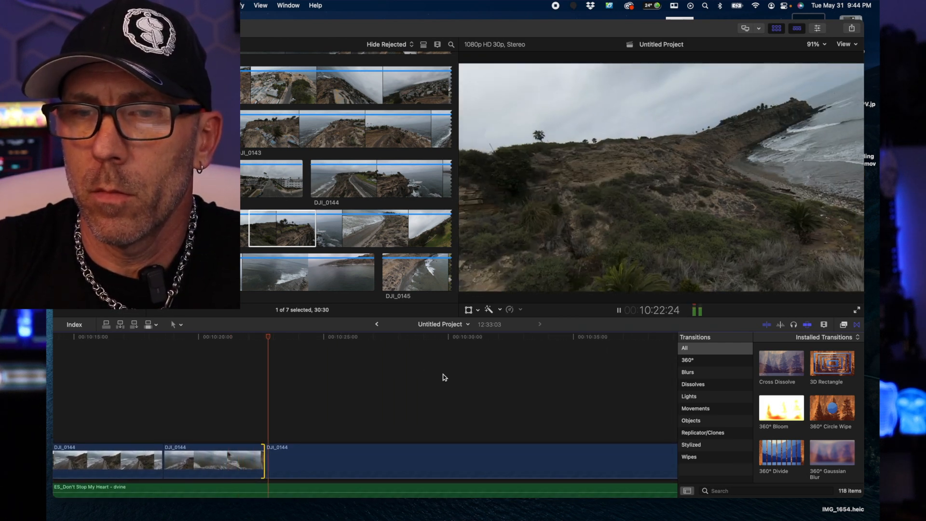
Split the newly inserted DJI_0144 clip at 10:24:19 and delete the 01:29 piece before the cut.
key(space)
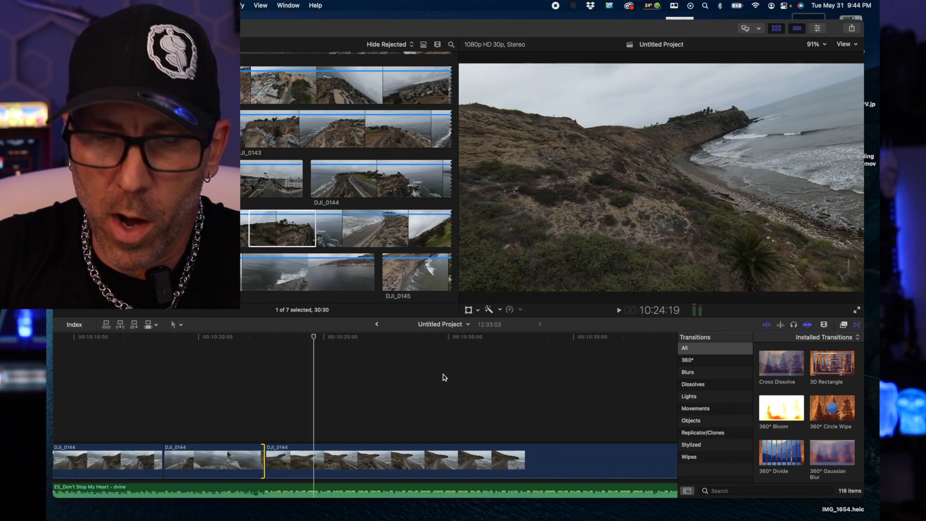
click(289, 459)
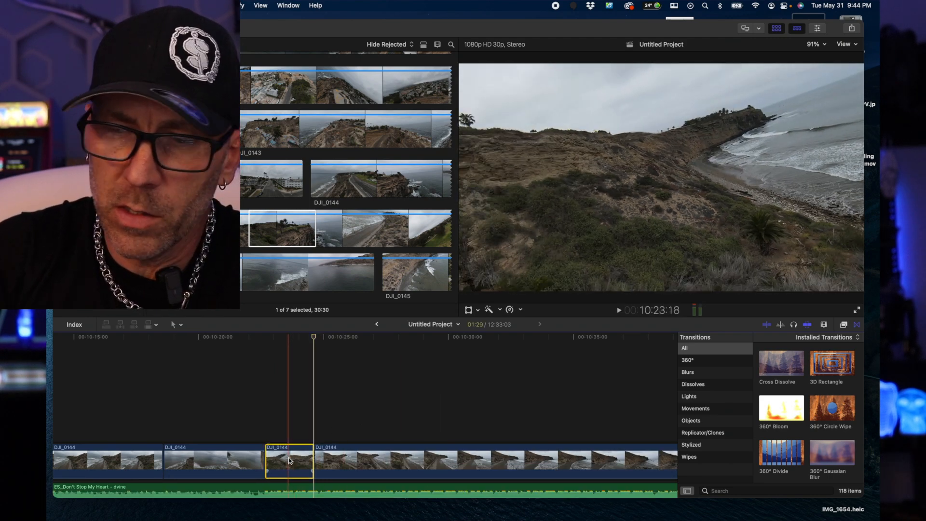
key(Delete)
key(super+z)
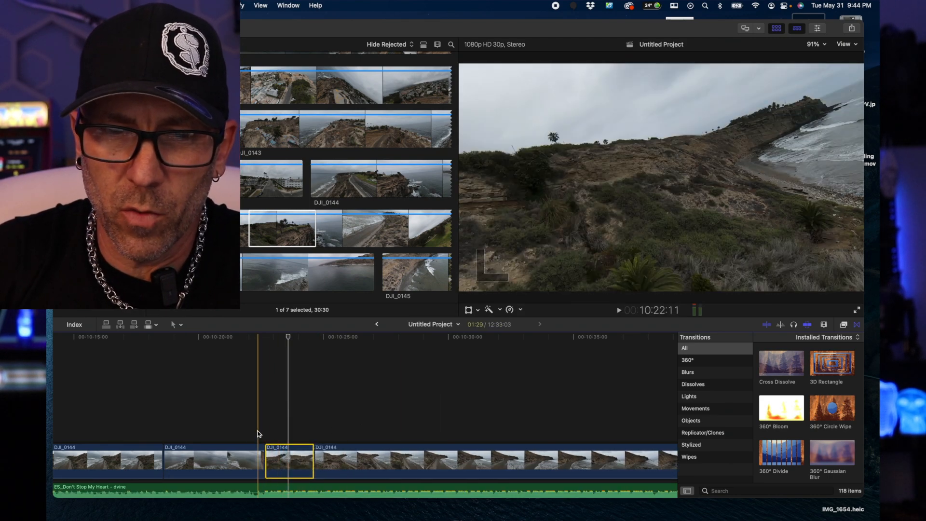
key(space)
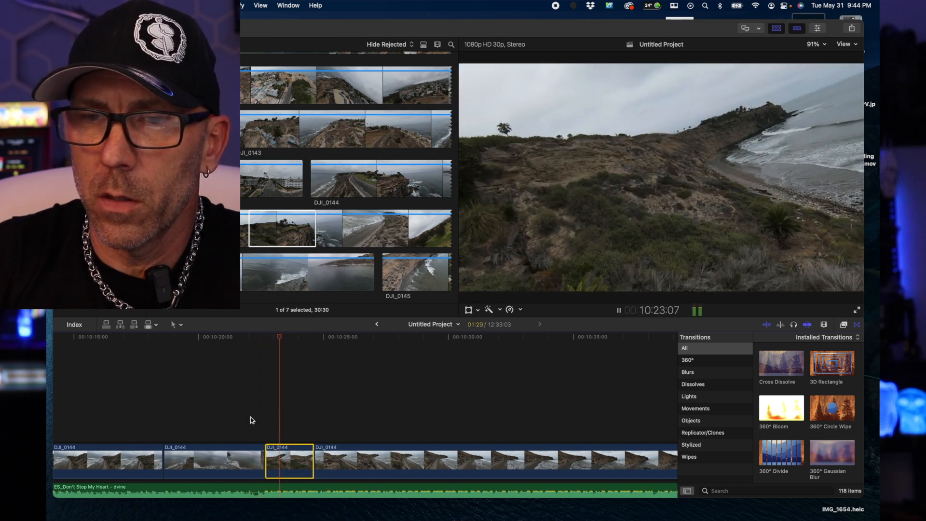
key(space)
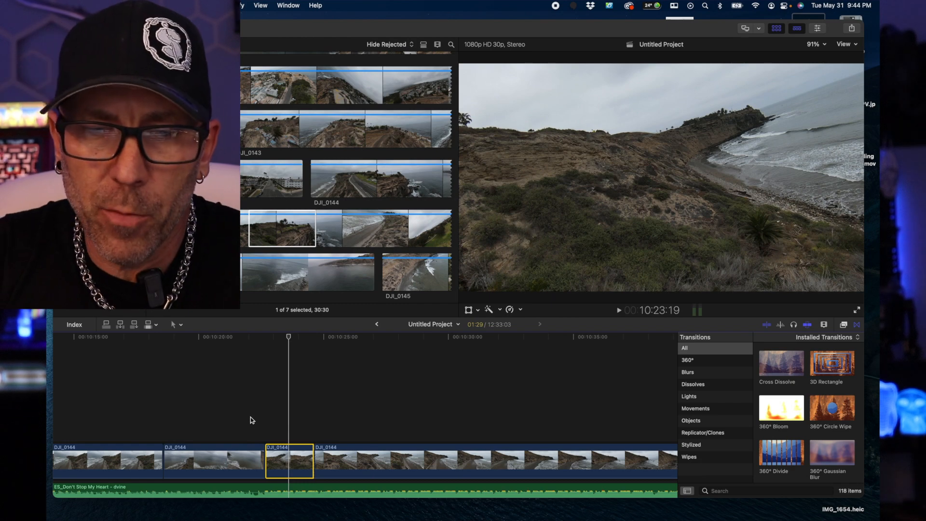
click(250, 419)
click(280, 461)
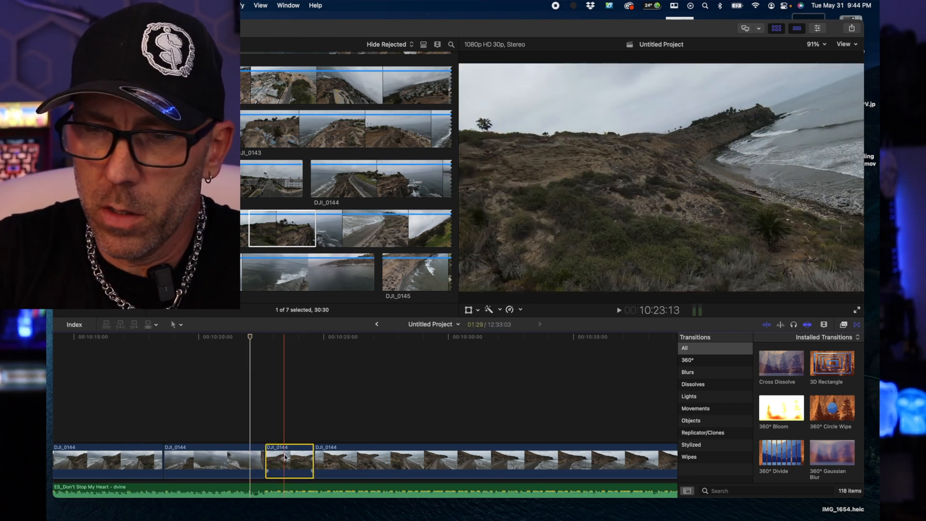
key(Delete)
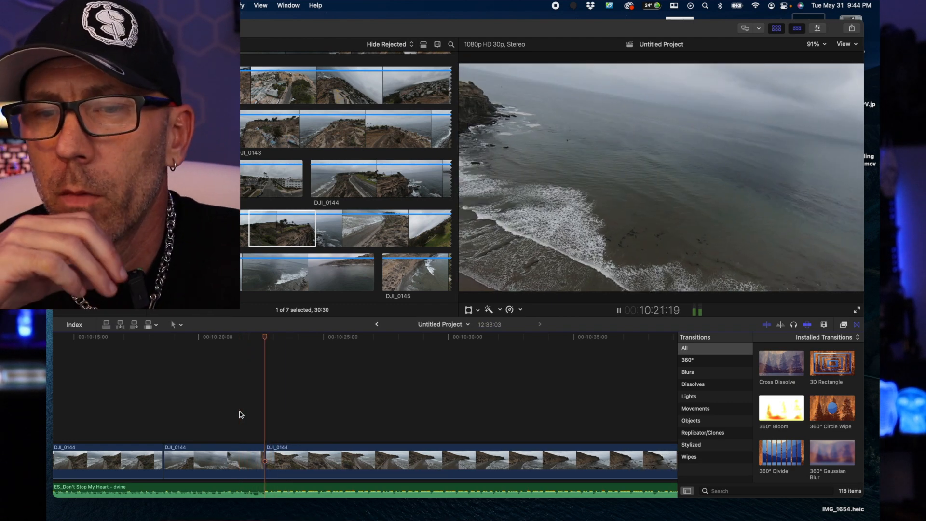
Play through the long DJI_0144 clip, mark a beat near its end, and split the clip at that marker to separate a 04:15 end piece.
key(space)
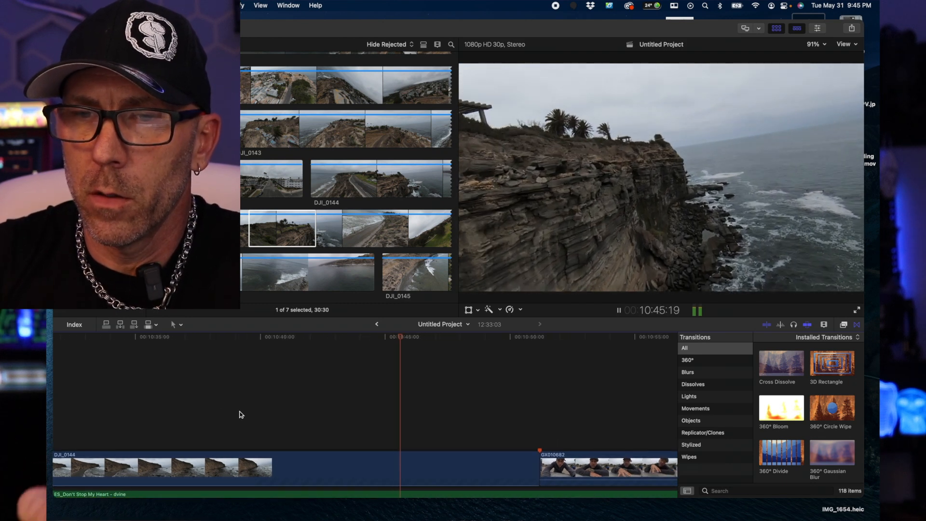
key(space)
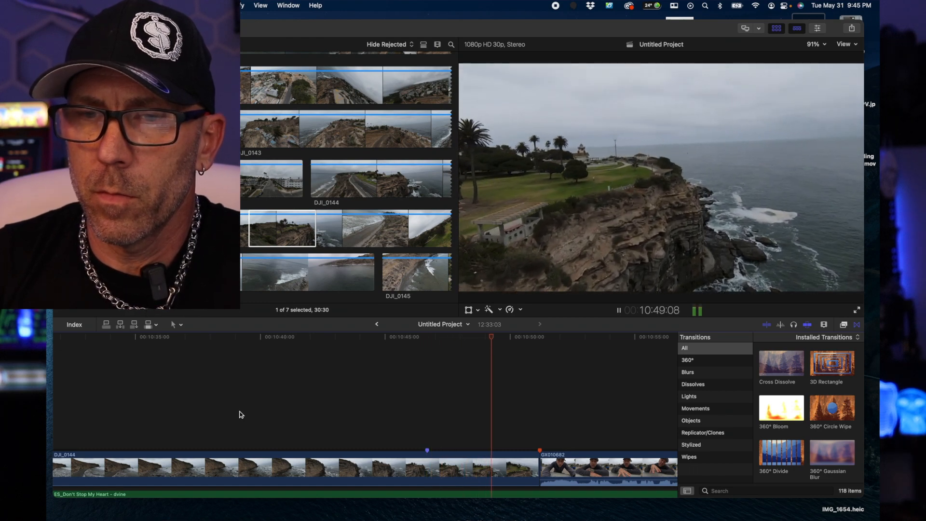
key(space)
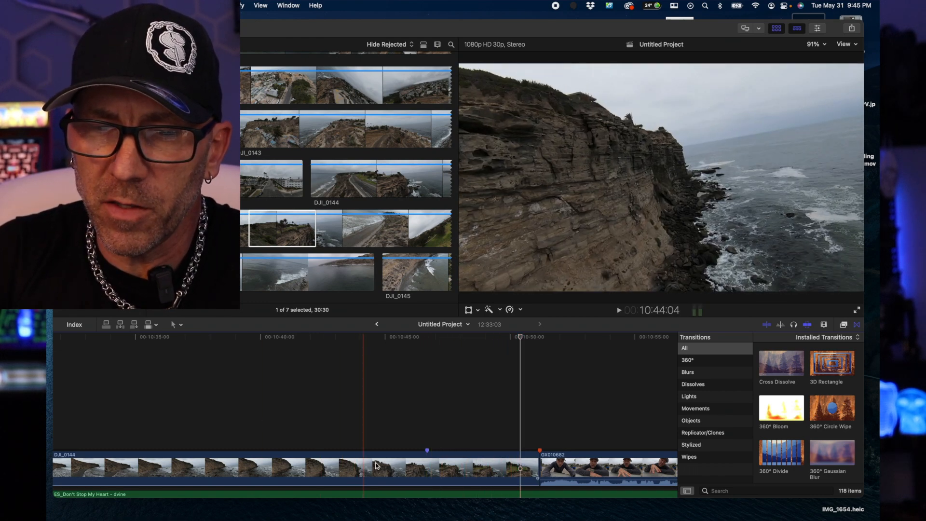
click(426, 467)
key(super+b)
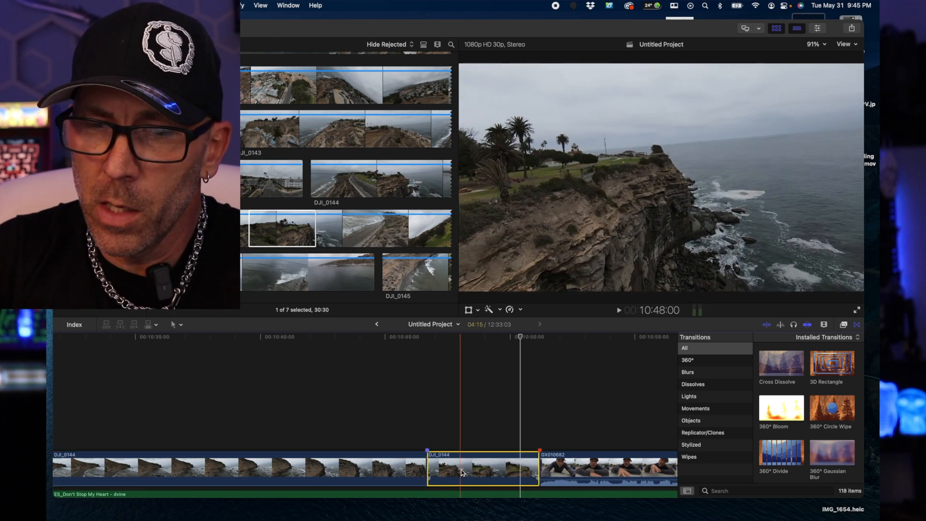